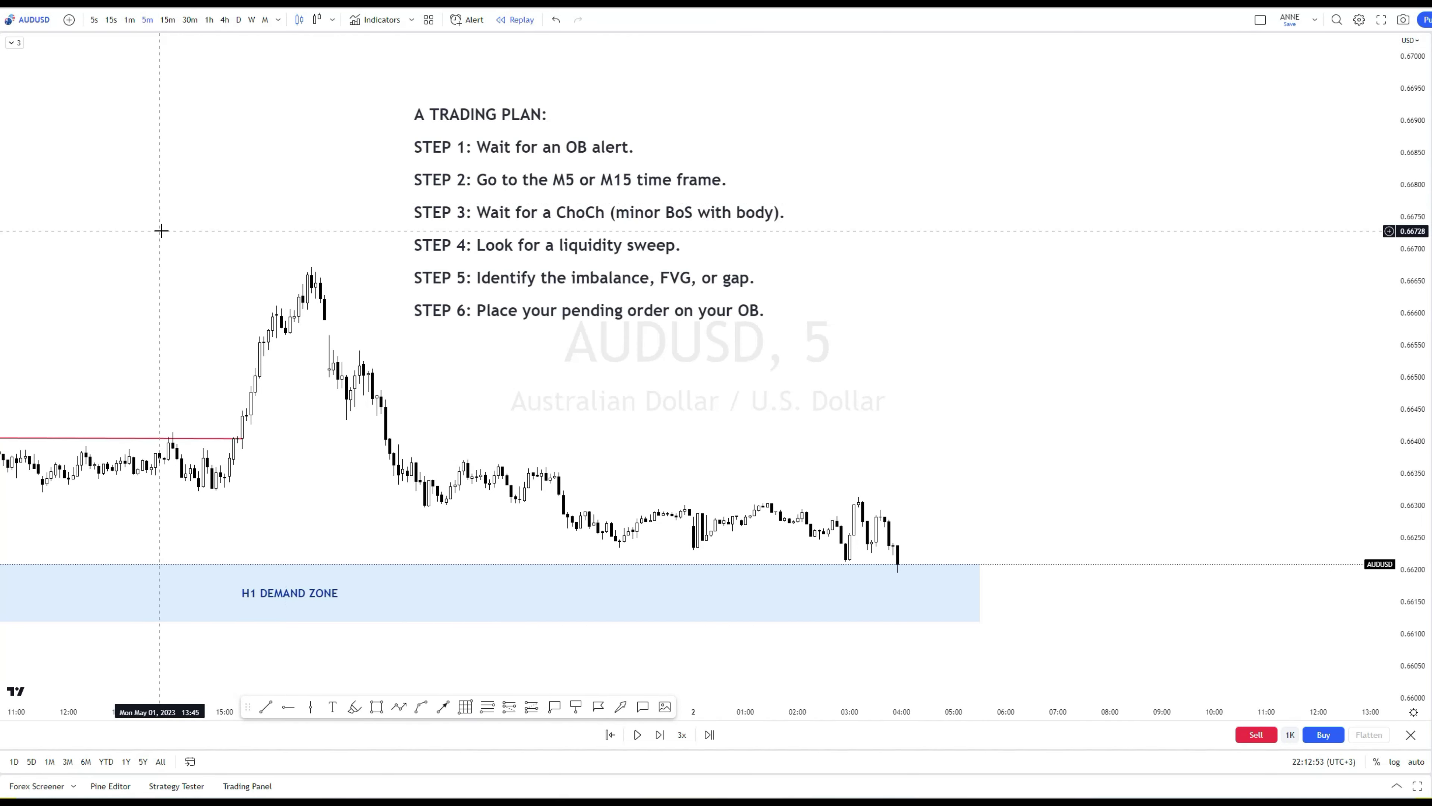
- Reframe the AUDUSD 5-minute chart, stretching the price scale to spread the candles vertically
drag(908, 422, 925, 427)
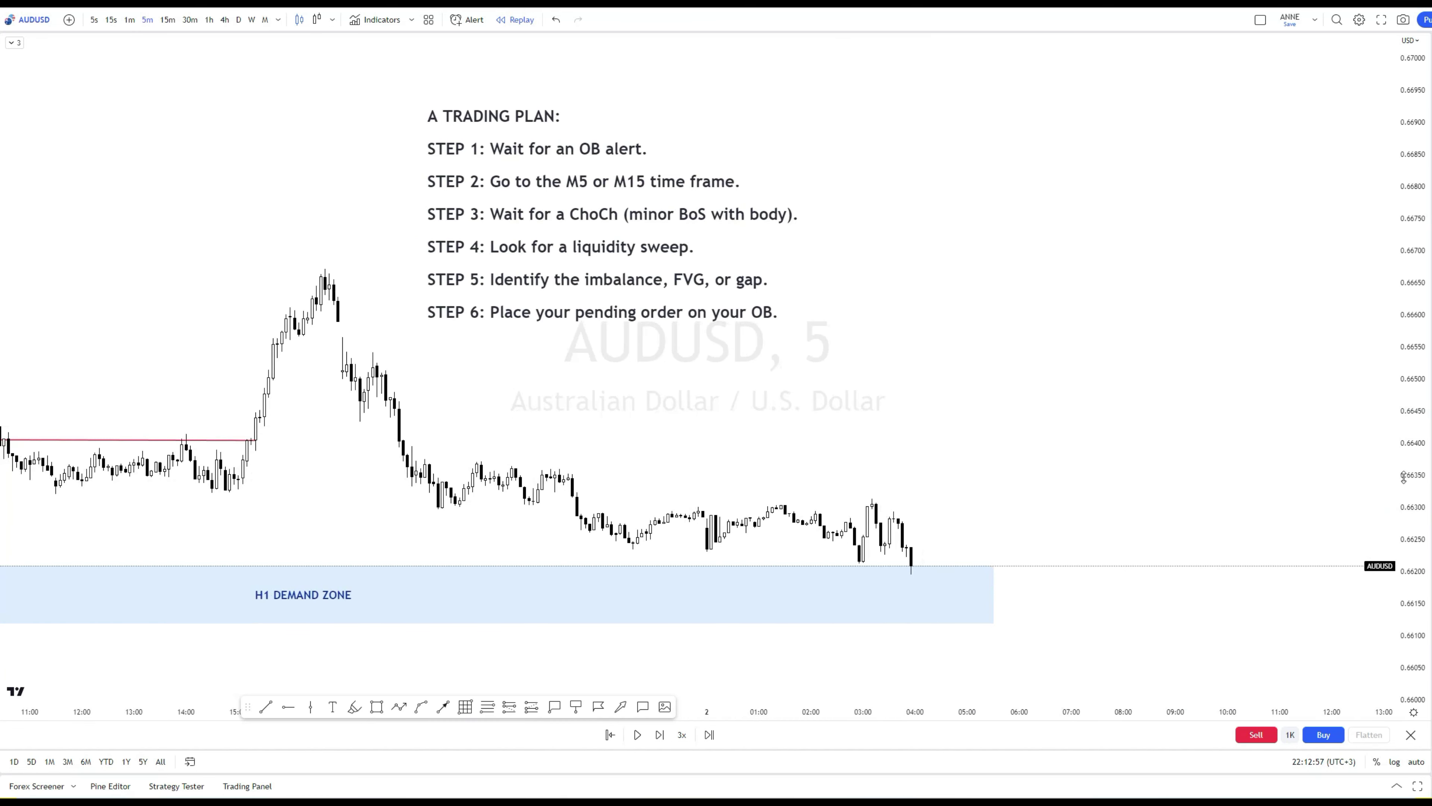
drag(1402, 471, 1402, 432)
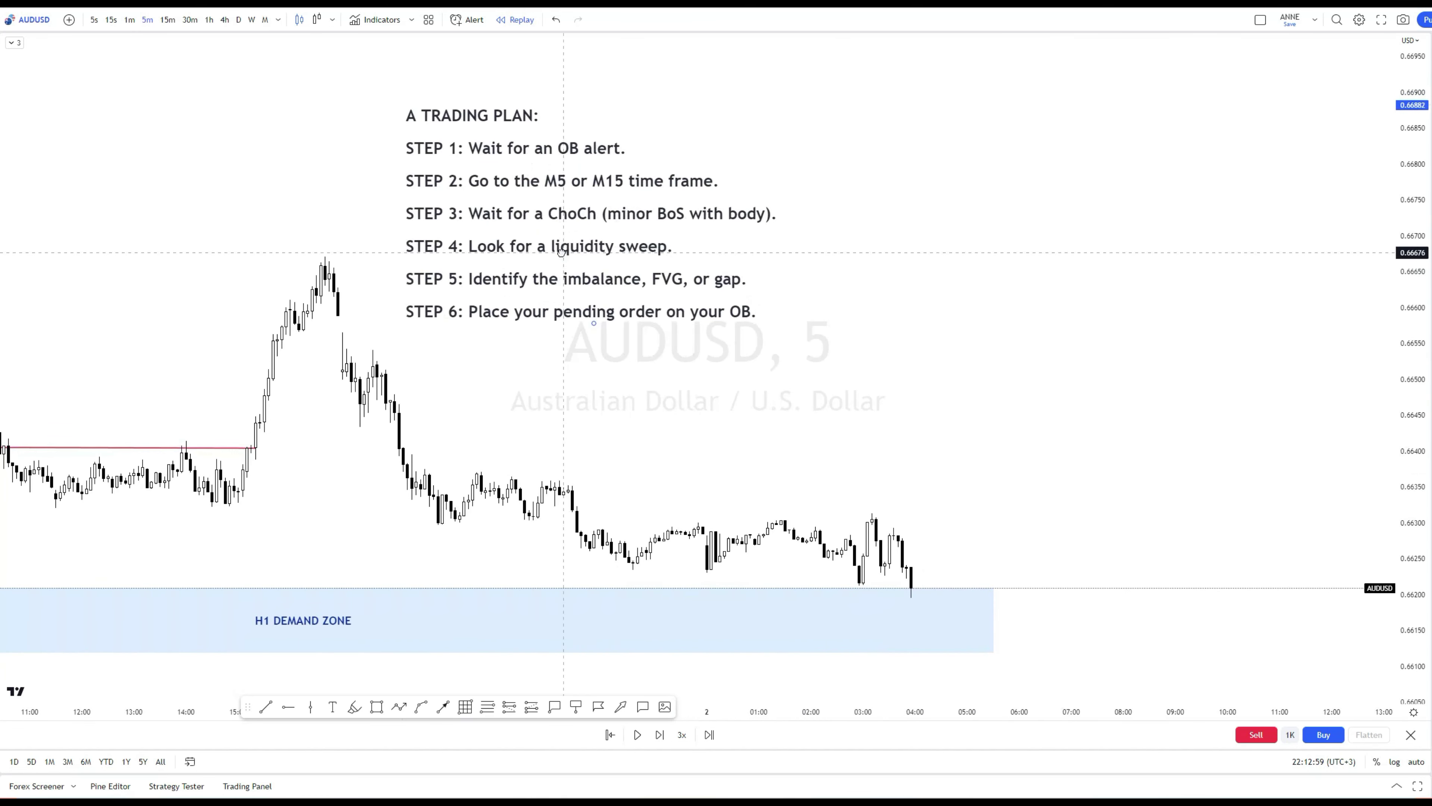
drag(883, 421, 886, 415)
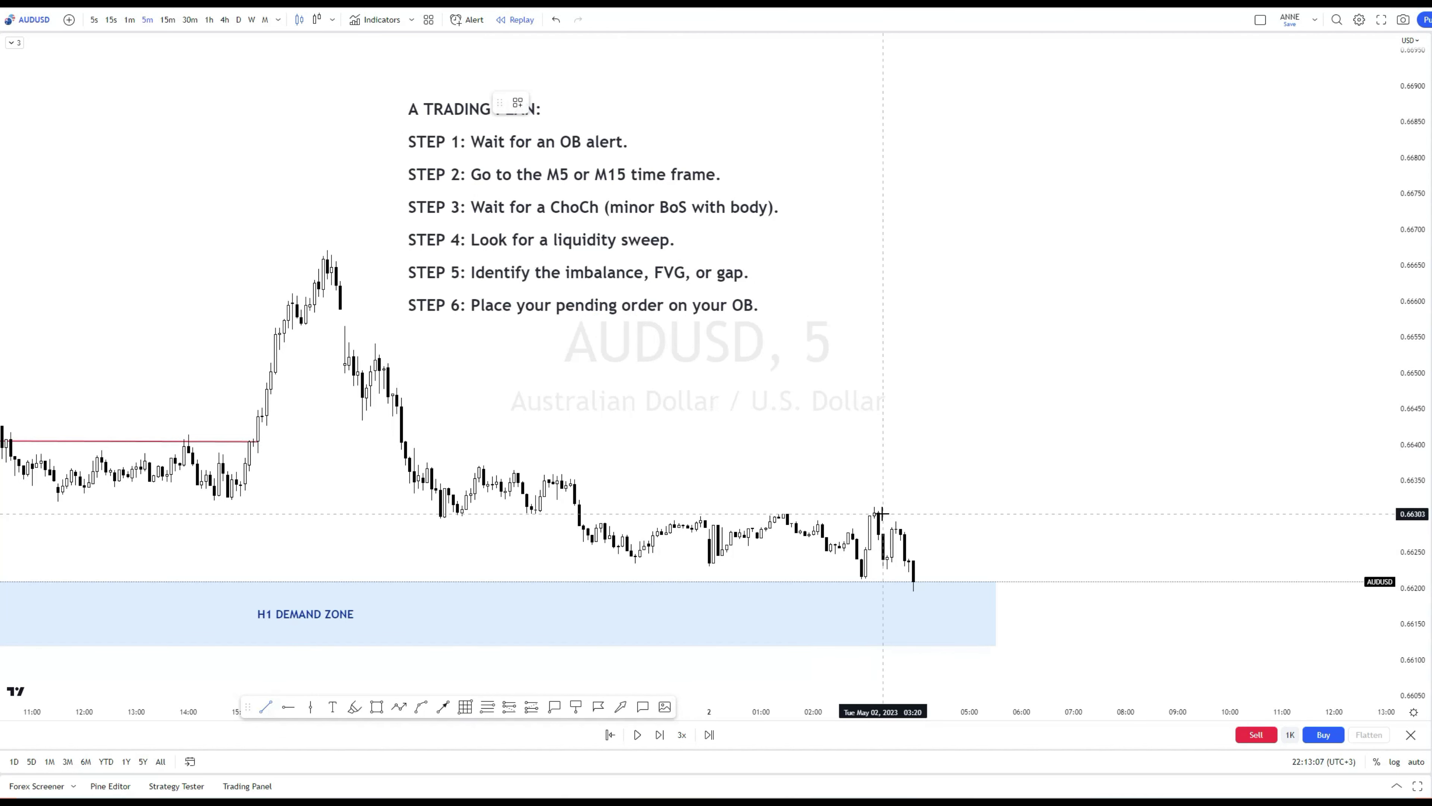
- Finish the swing-high line, apply the ChoCh template, and delete the stray price callout
click(982, 506)
click(518, 102)
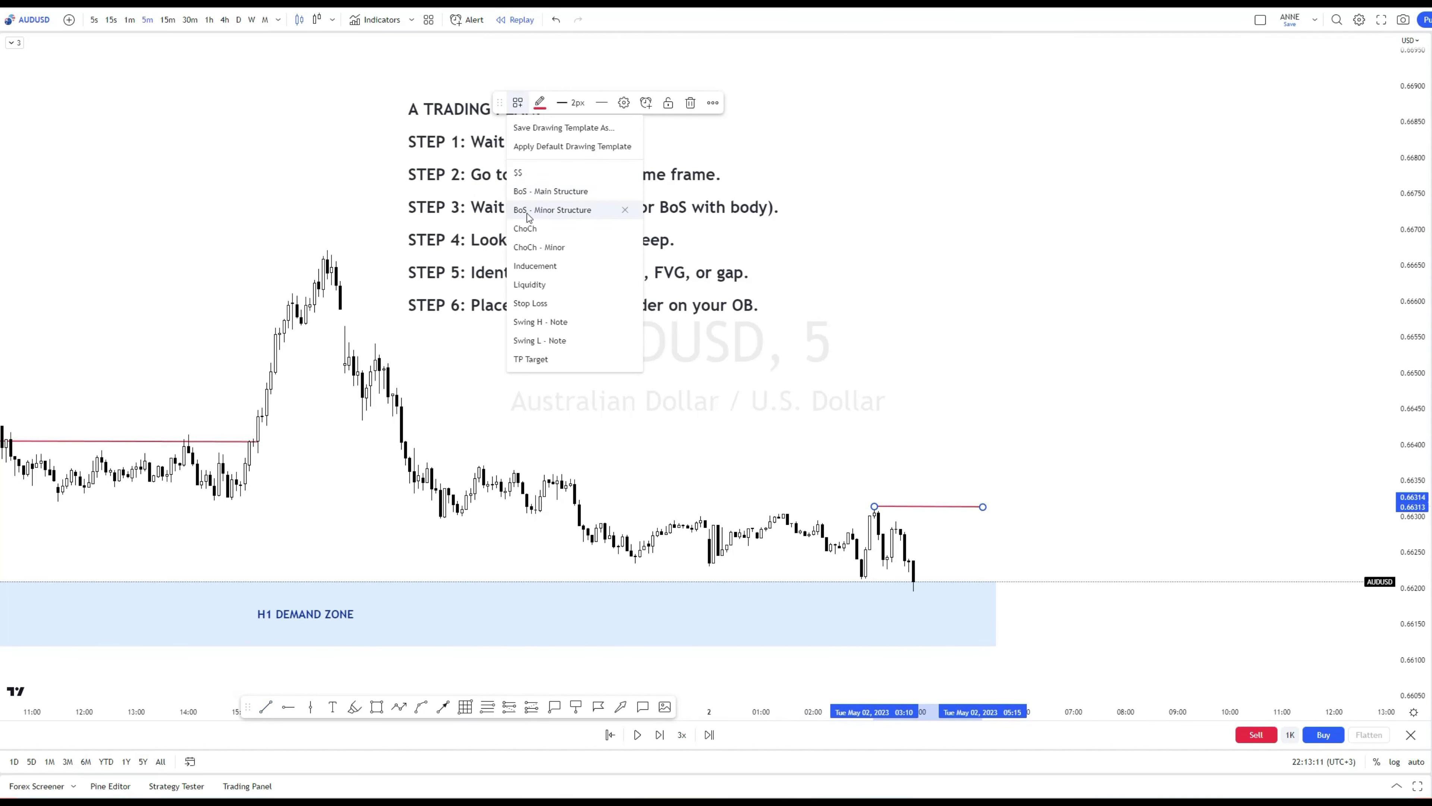
click(549, 208)
click(960, 419)
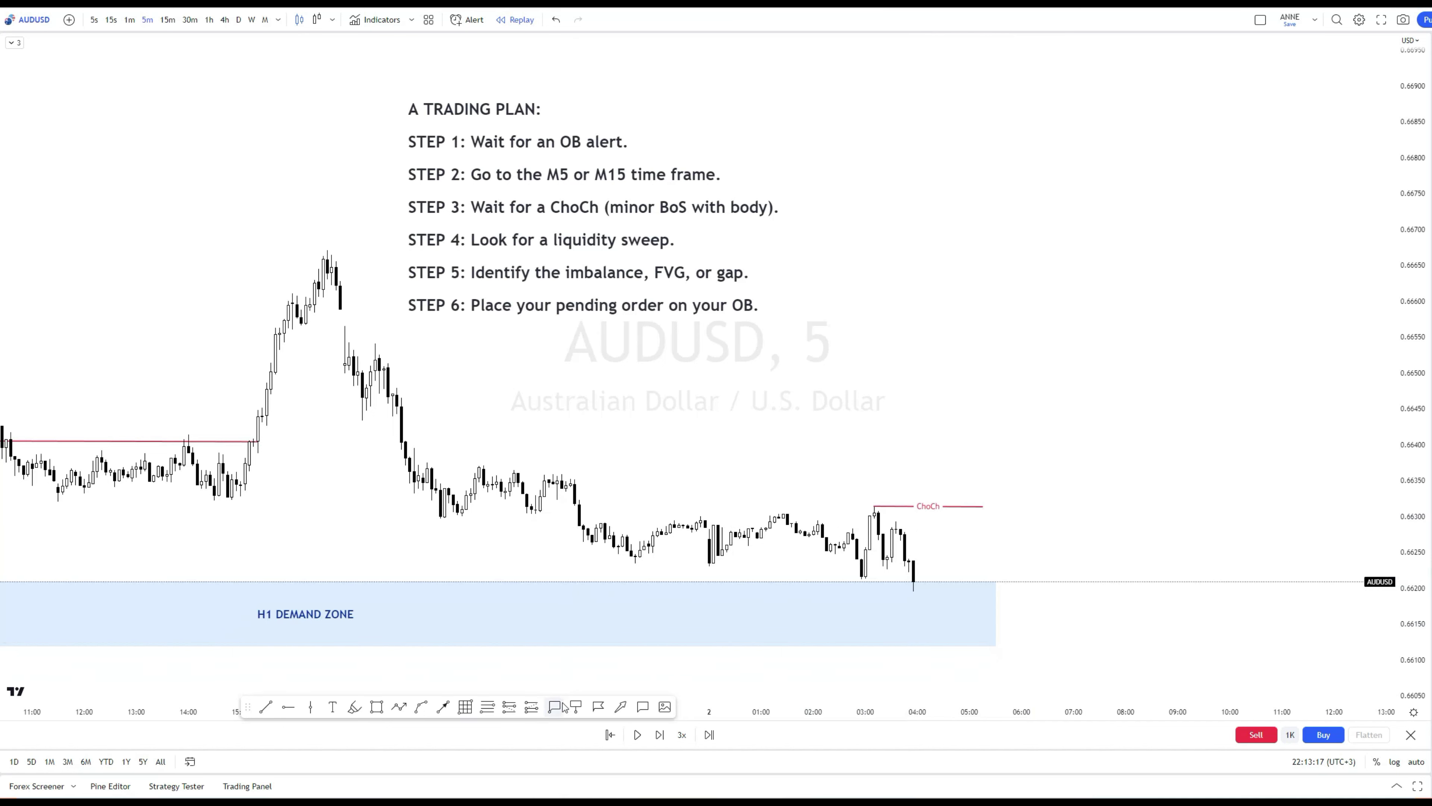
click(874, 506)
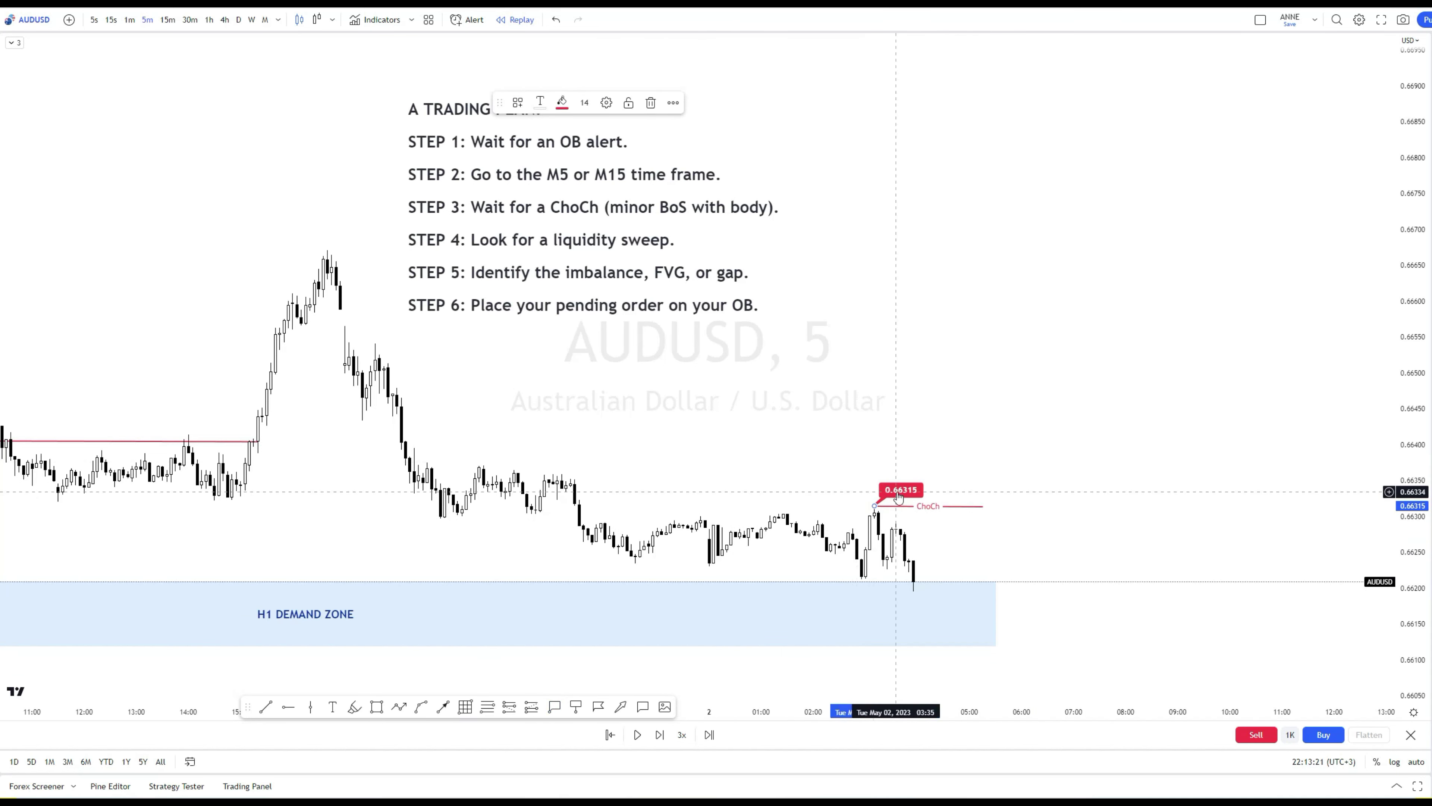
key(Delete)
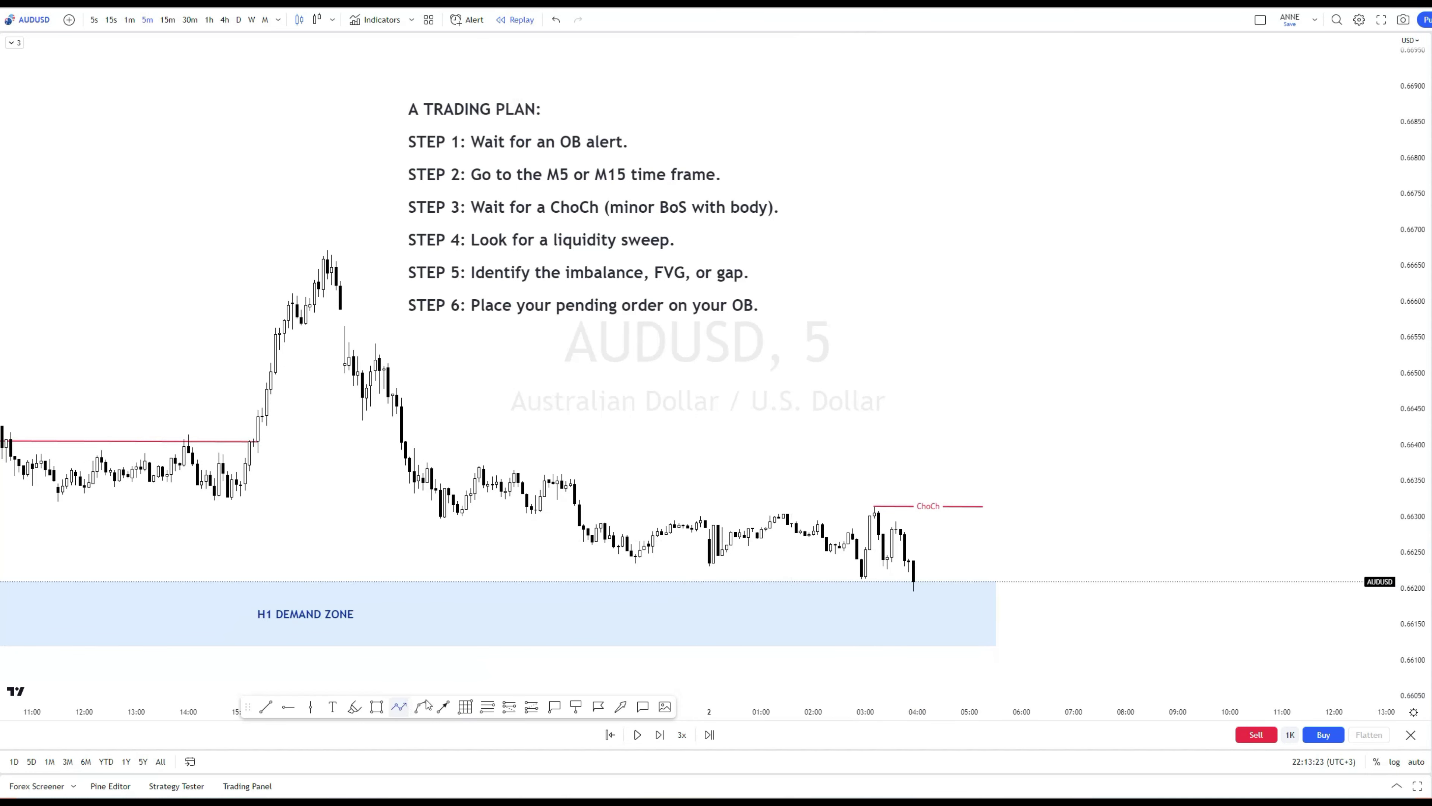
click(913, 592)
click(939, 546)
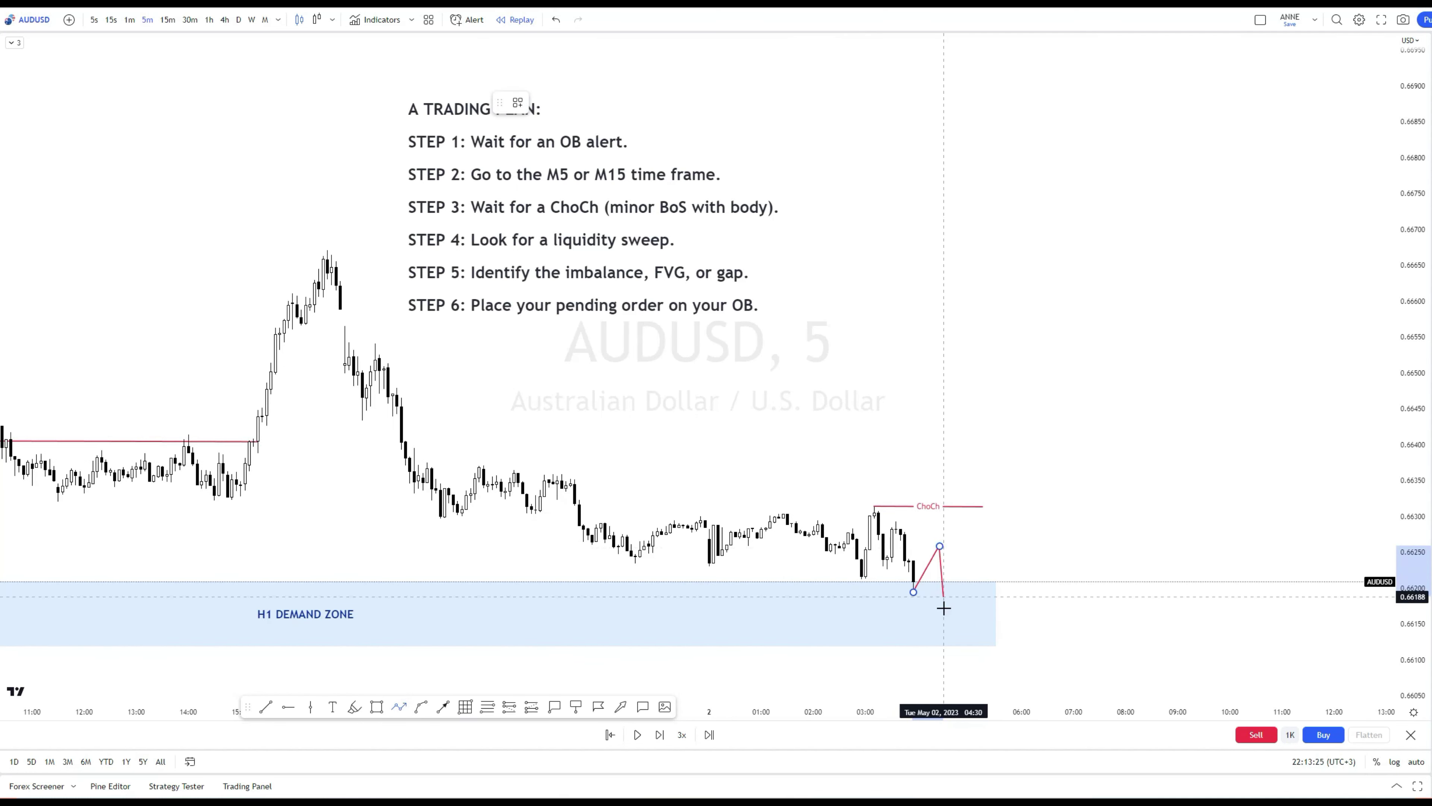
click(957, 643)
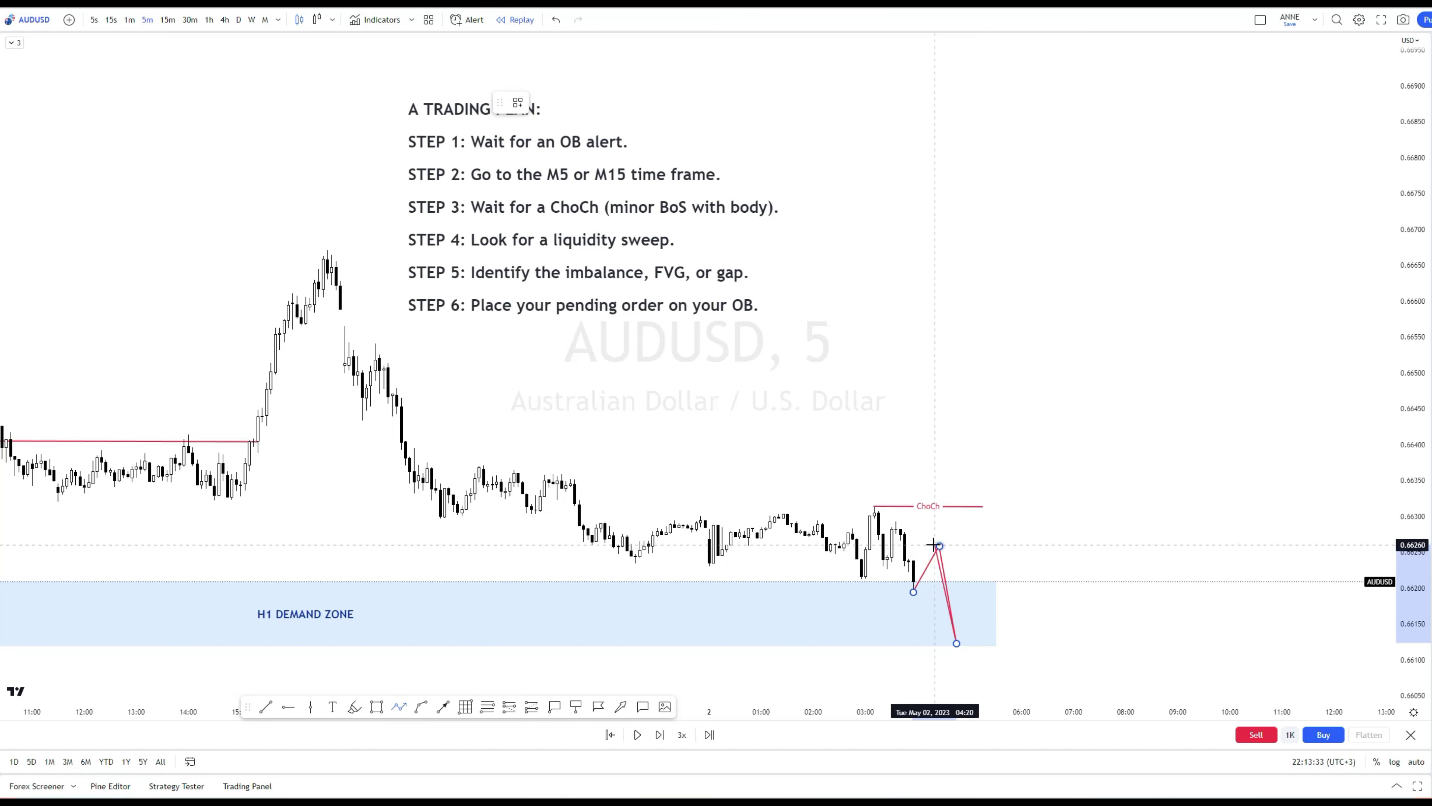
click(965, 634)
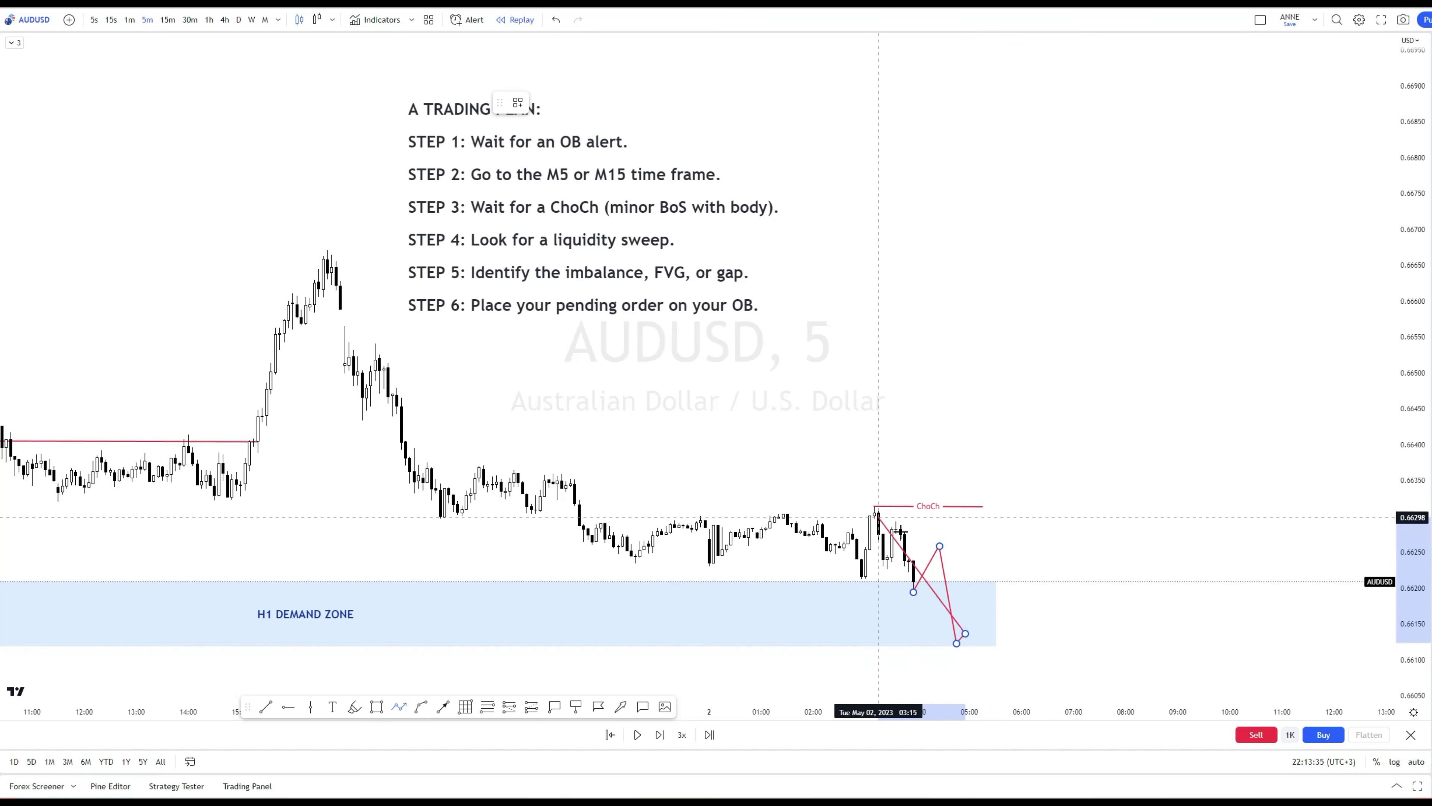
key(Escape)
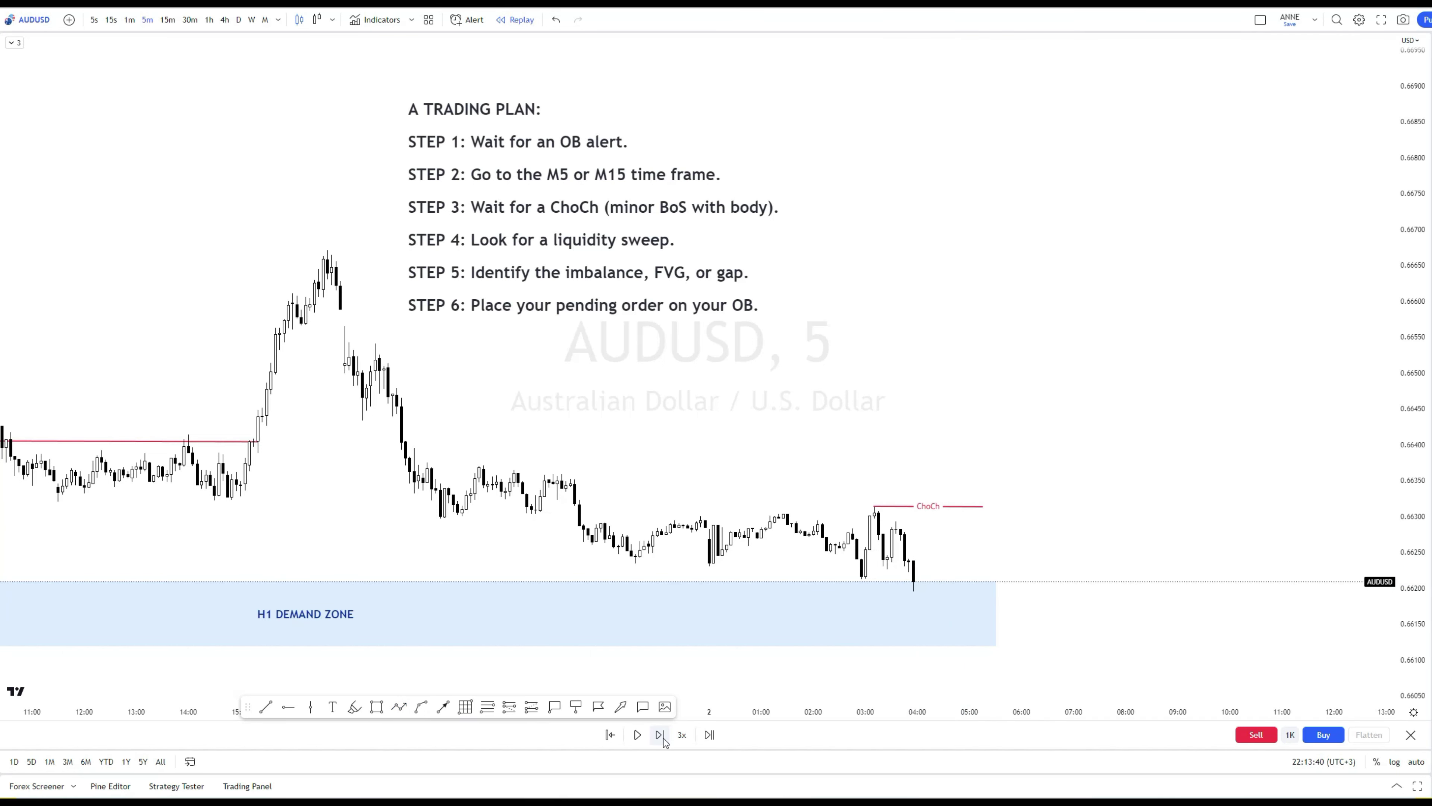
- Advance the replay four bars until price climbs above the ChoCh line
click(664, 737)
click(663, 737)
click(664, 738)
click(663, 738)
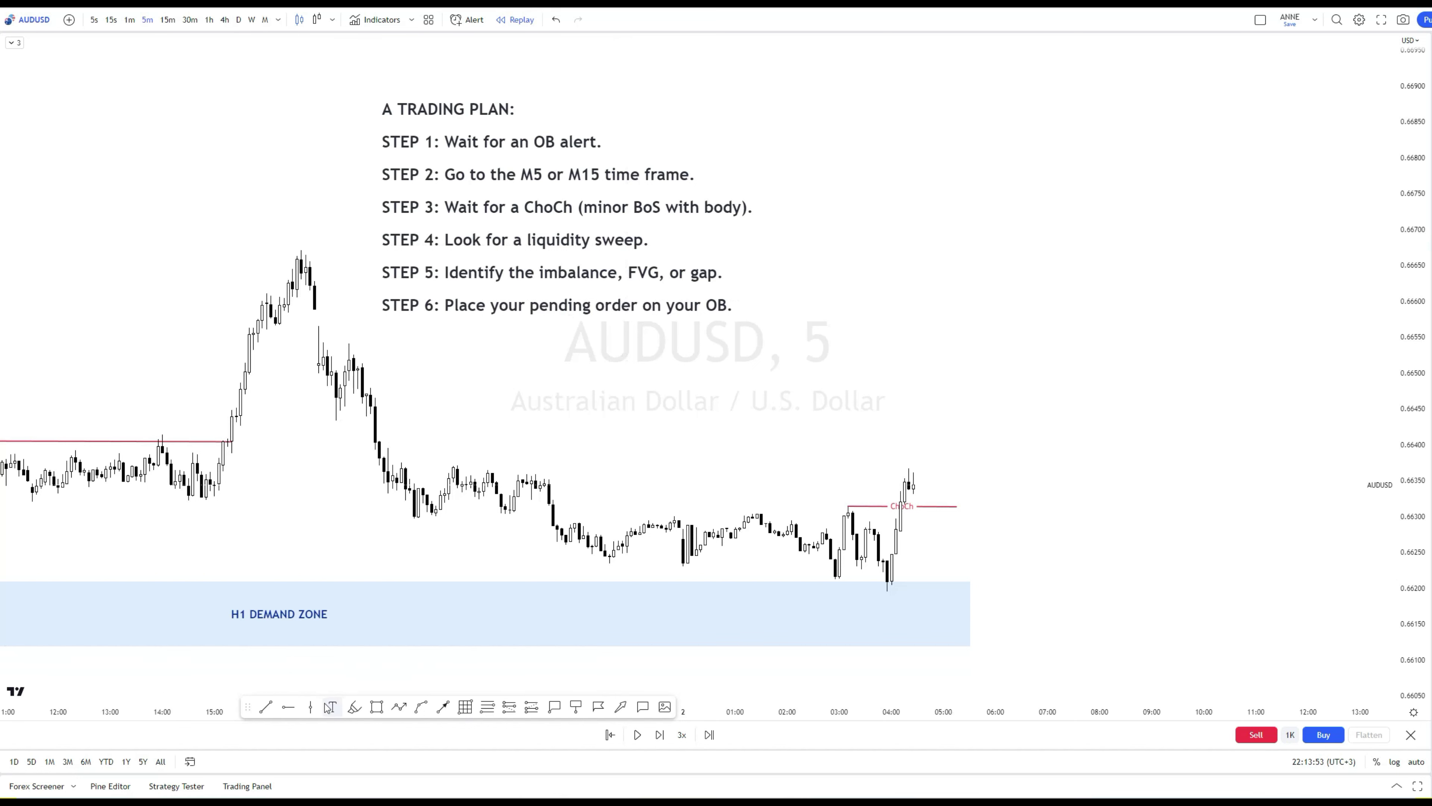
- Draw a line across the swept equal lows near 0.66211 and apply the Liquidity template
click(265, 706)
click(826, 580)
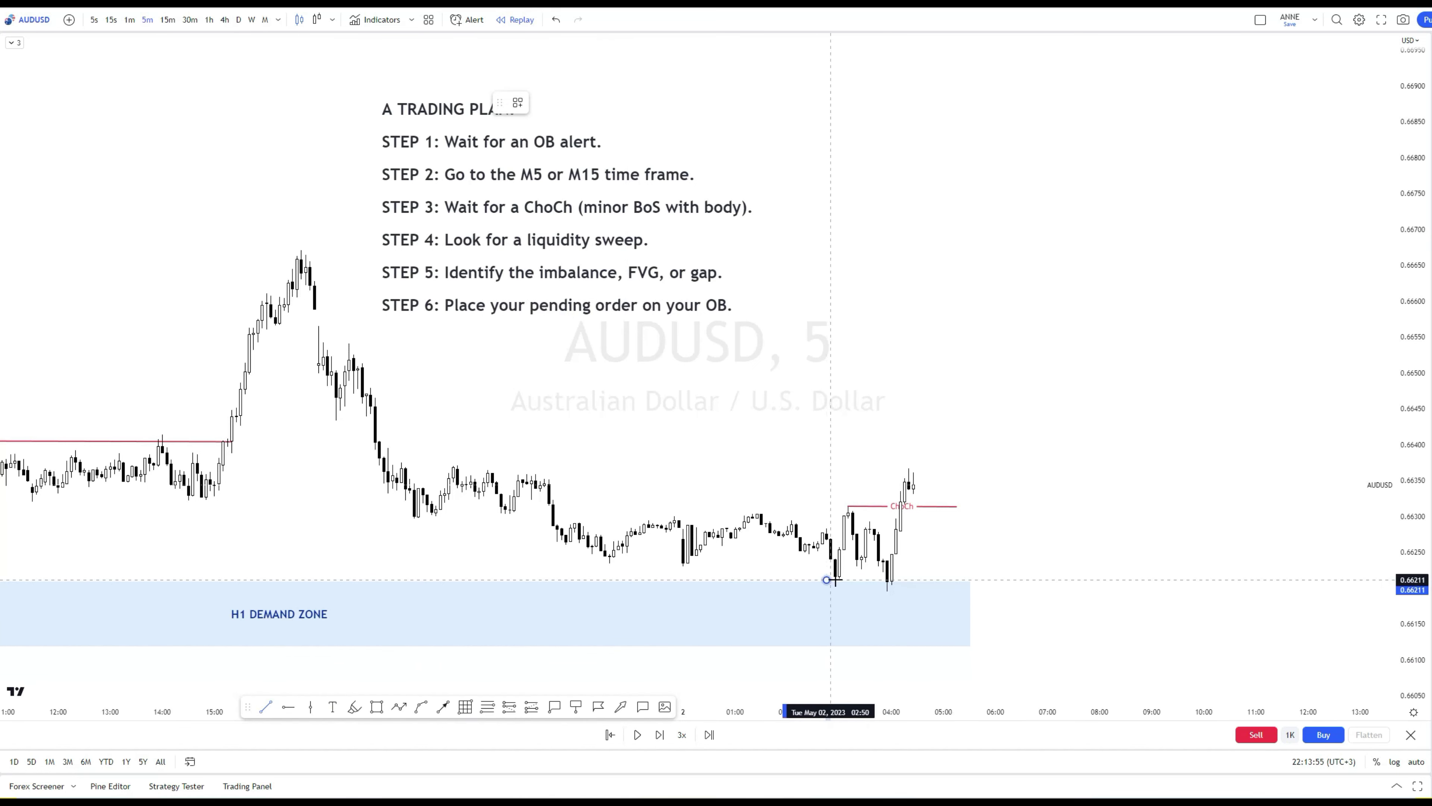
click(891, 579)
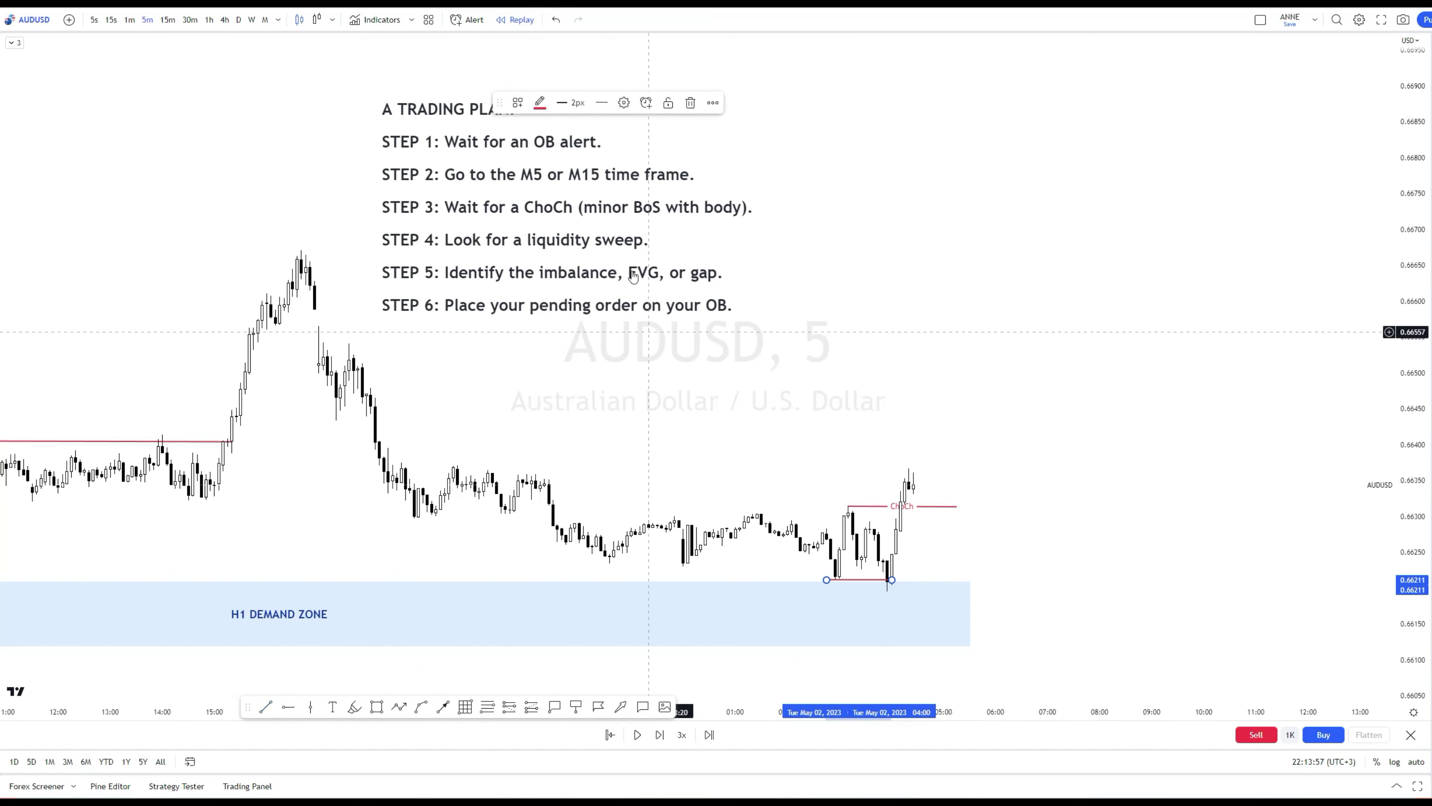
click(516, 104)
click(533, 284)
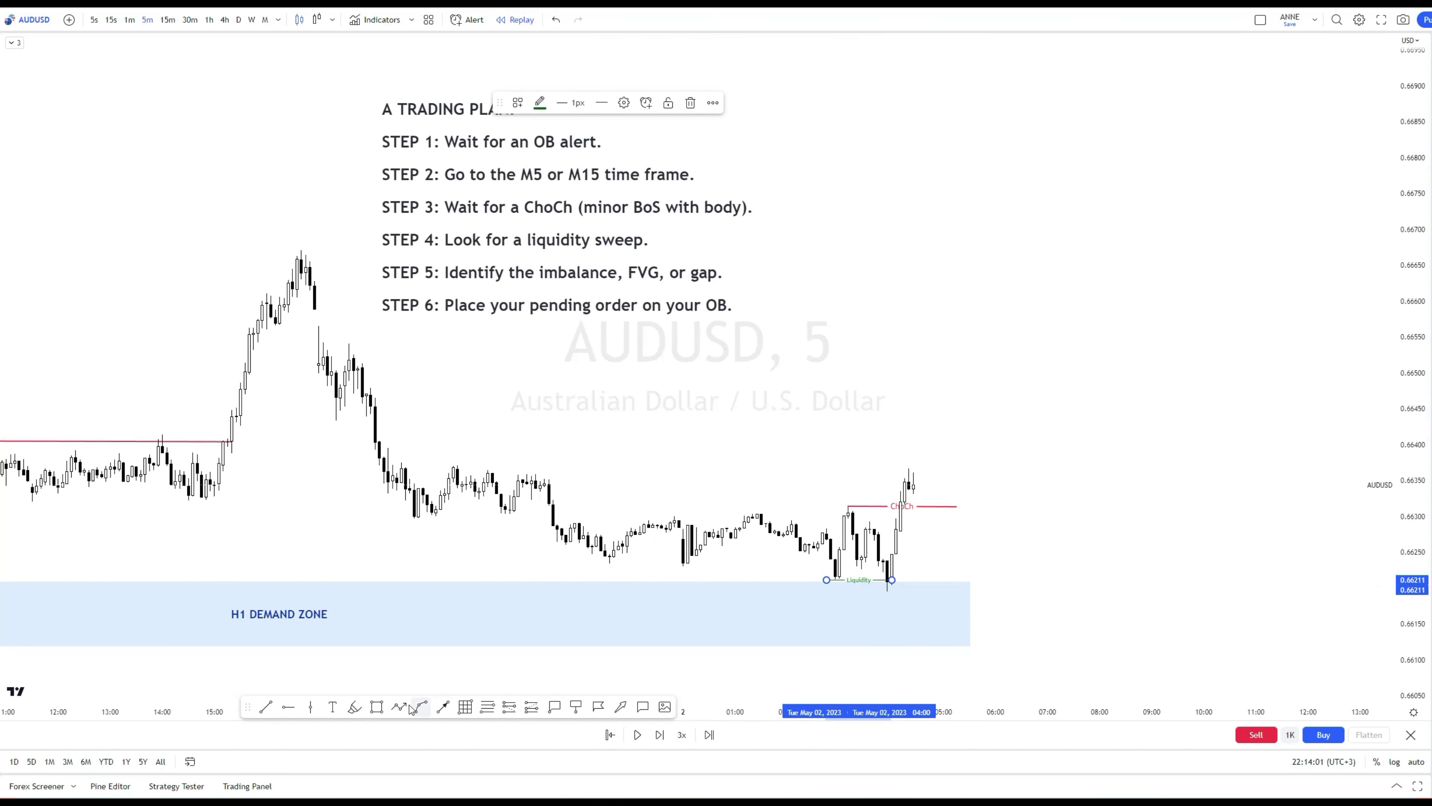
click(378, 707)
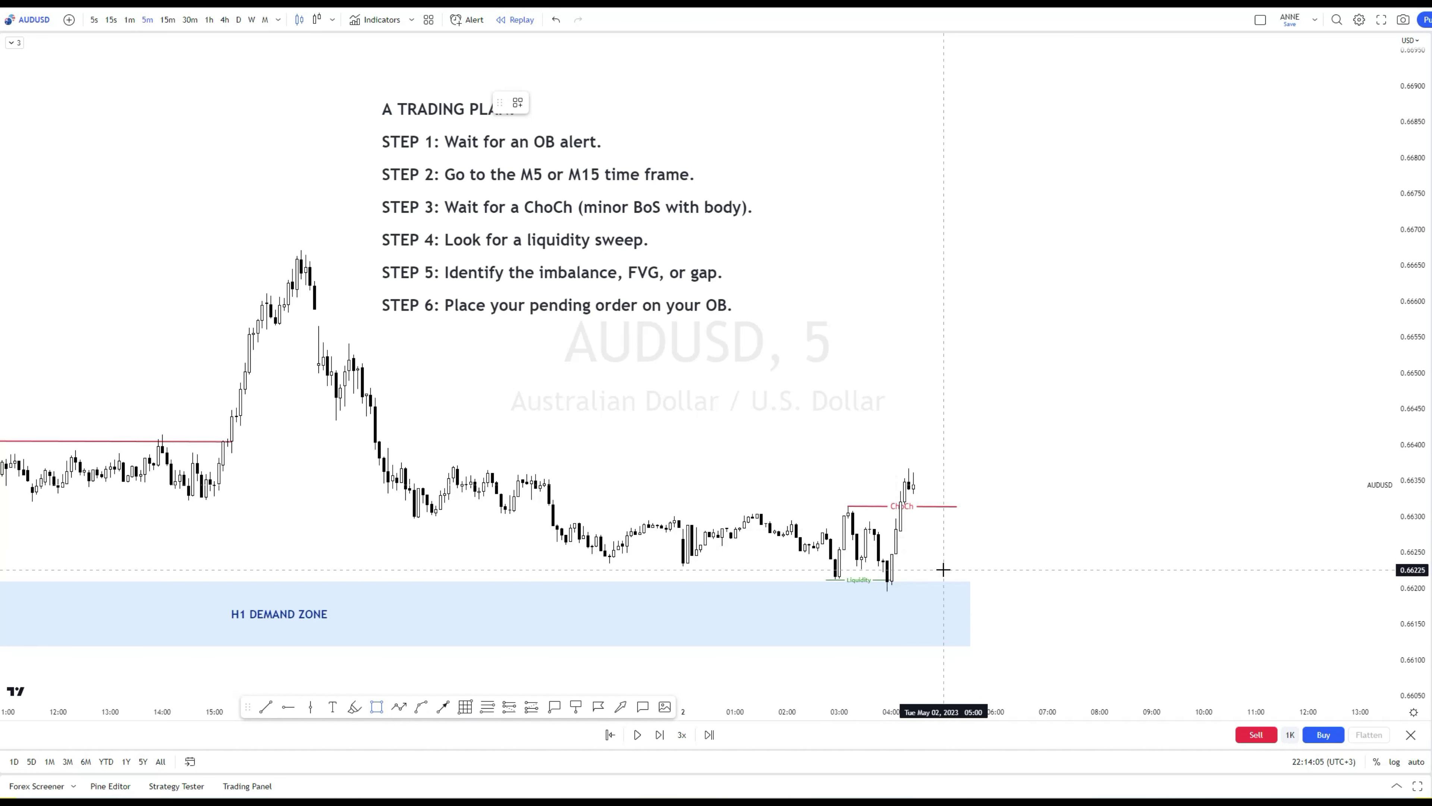
- Draw a box at the gap above the swept low and fill it grey
click(886, 562)
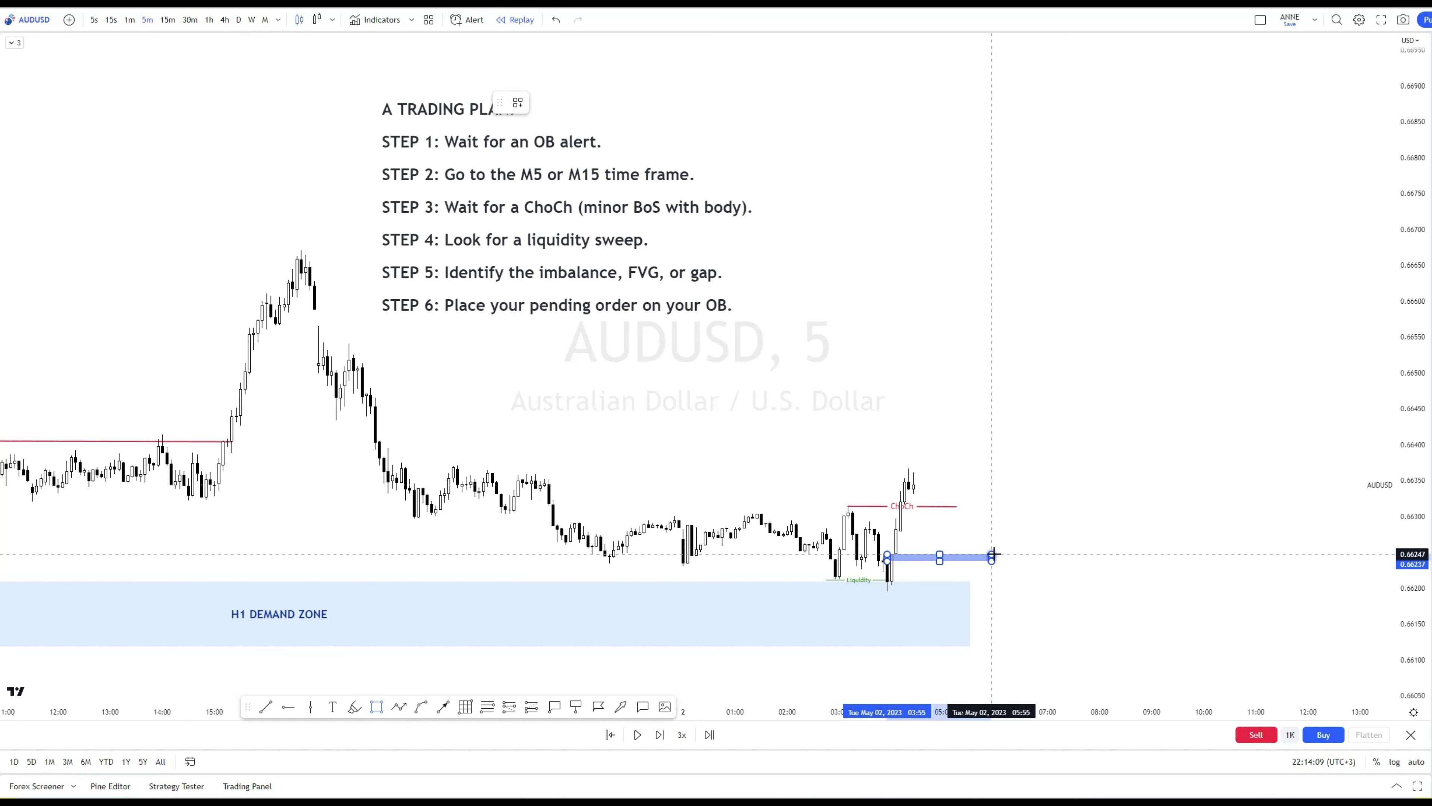
click(562, 103)
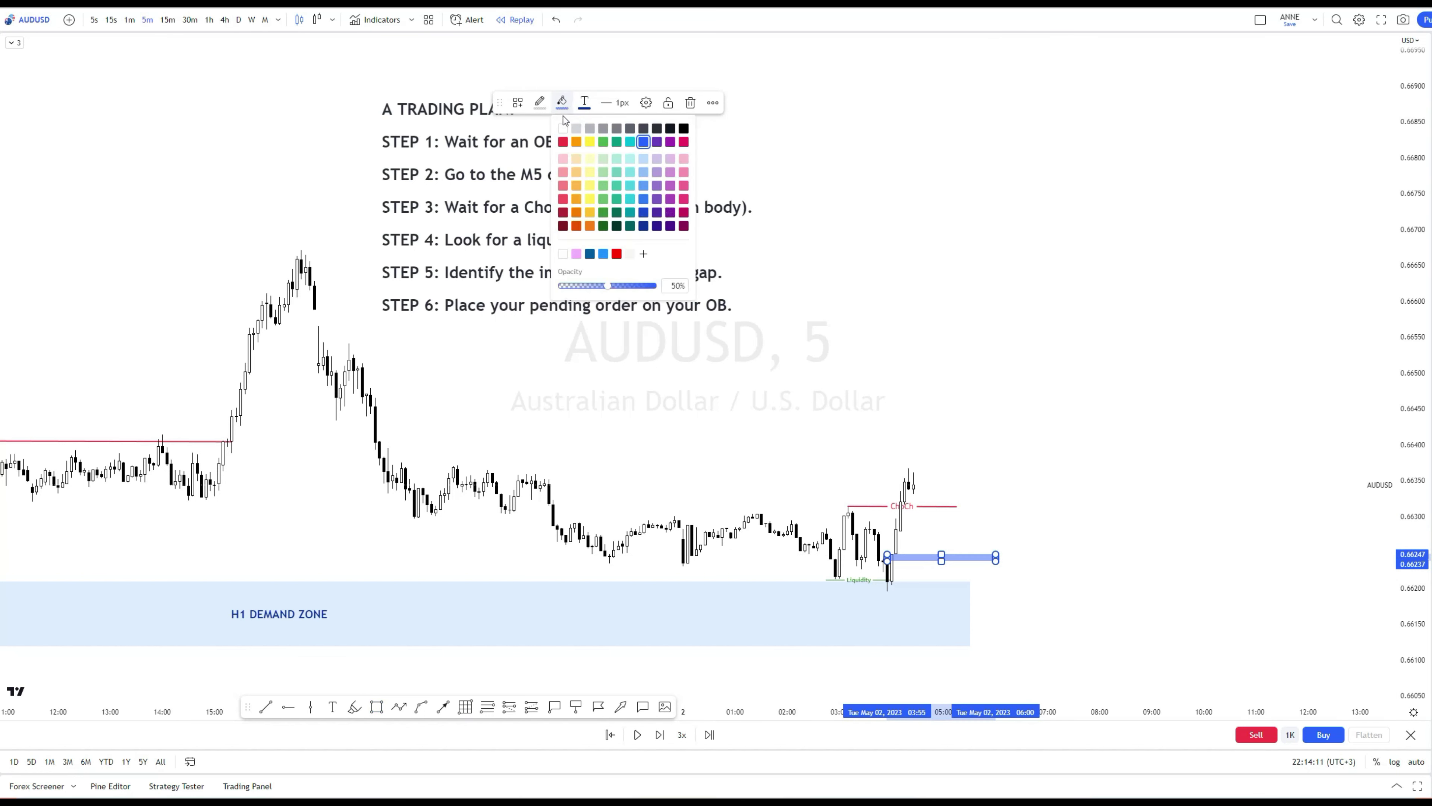
click(603, 129)
click(1022, 595)
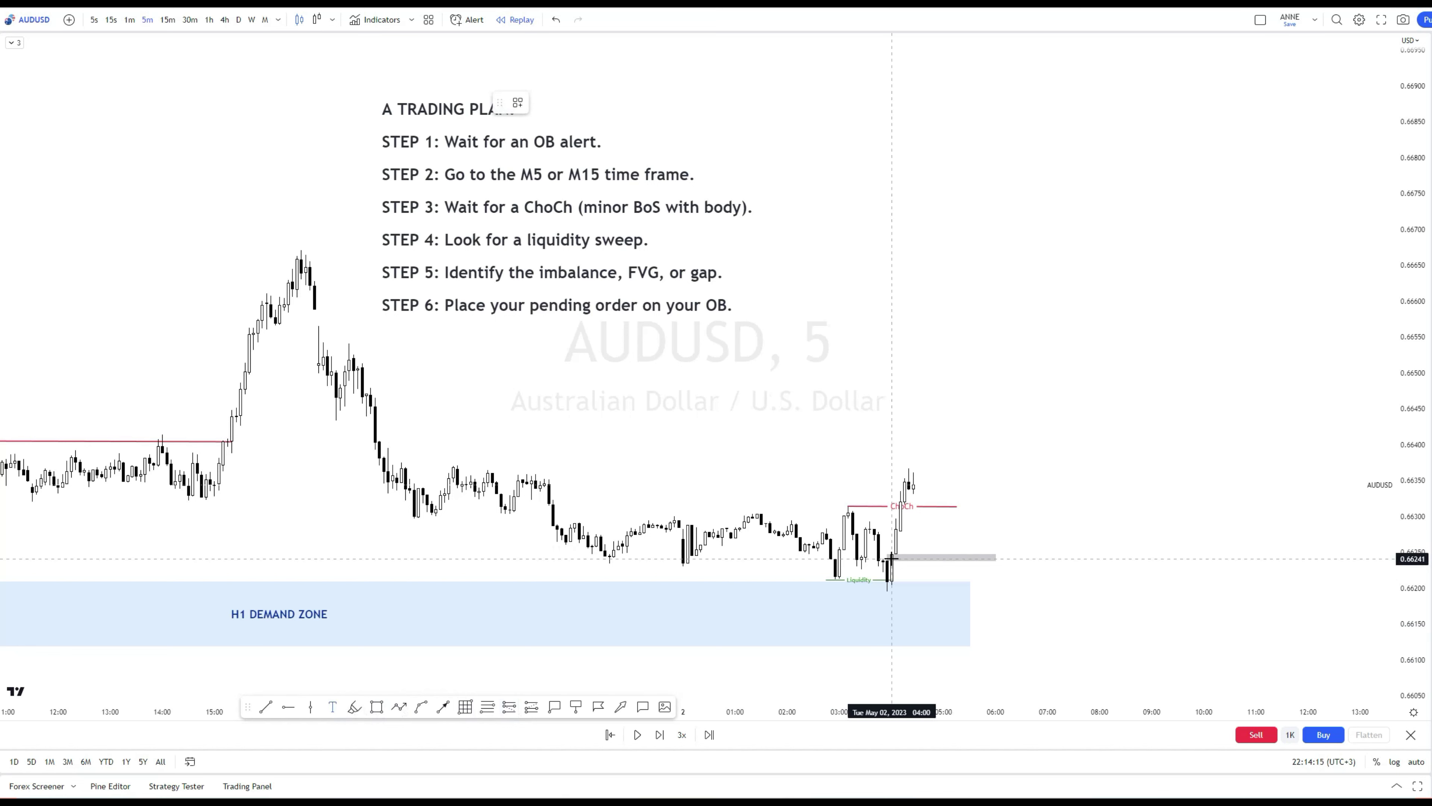
- Add a text label from the Fair Value Gap / Imbalance template just above the box
click(914, 558)
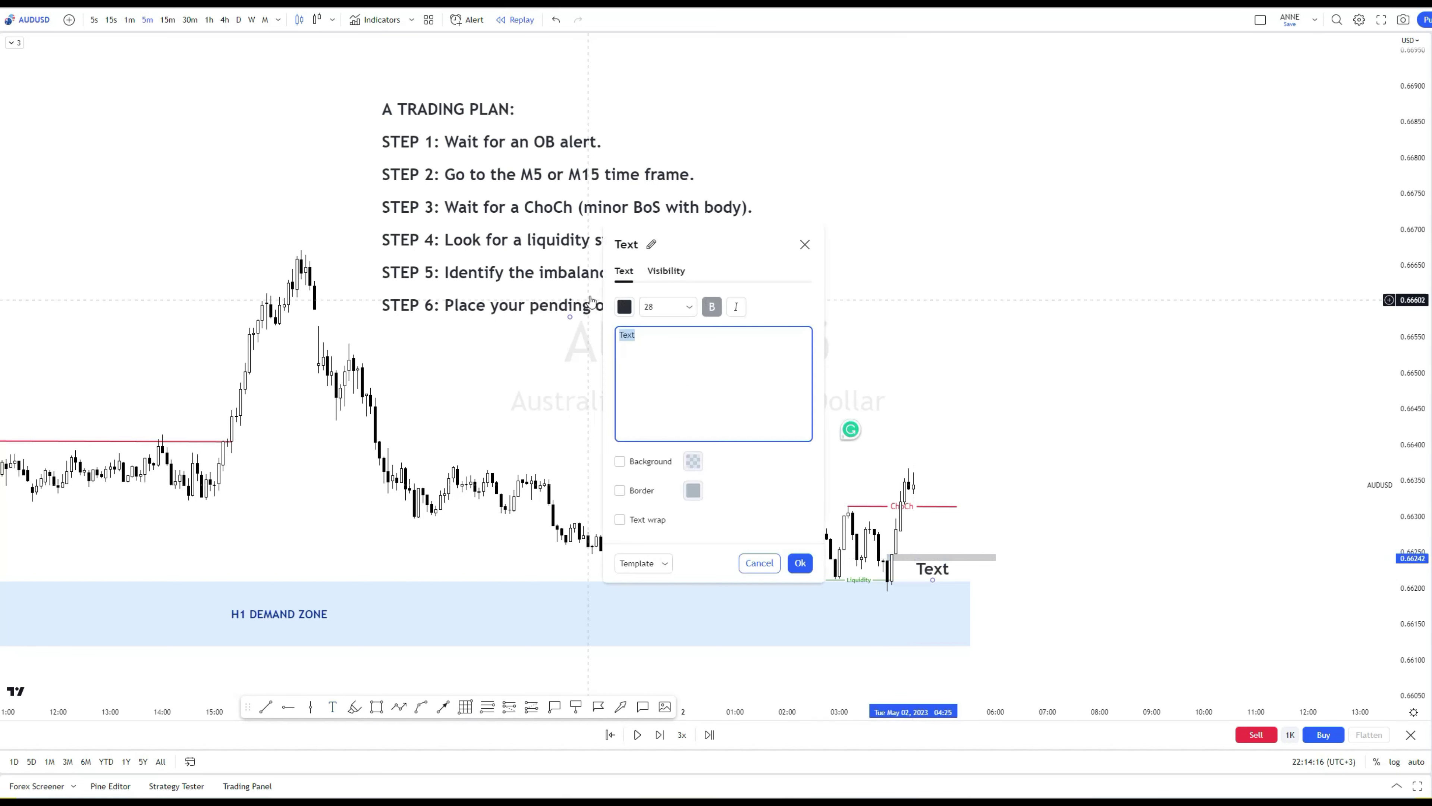
click(655, 563)
click(643, 615)
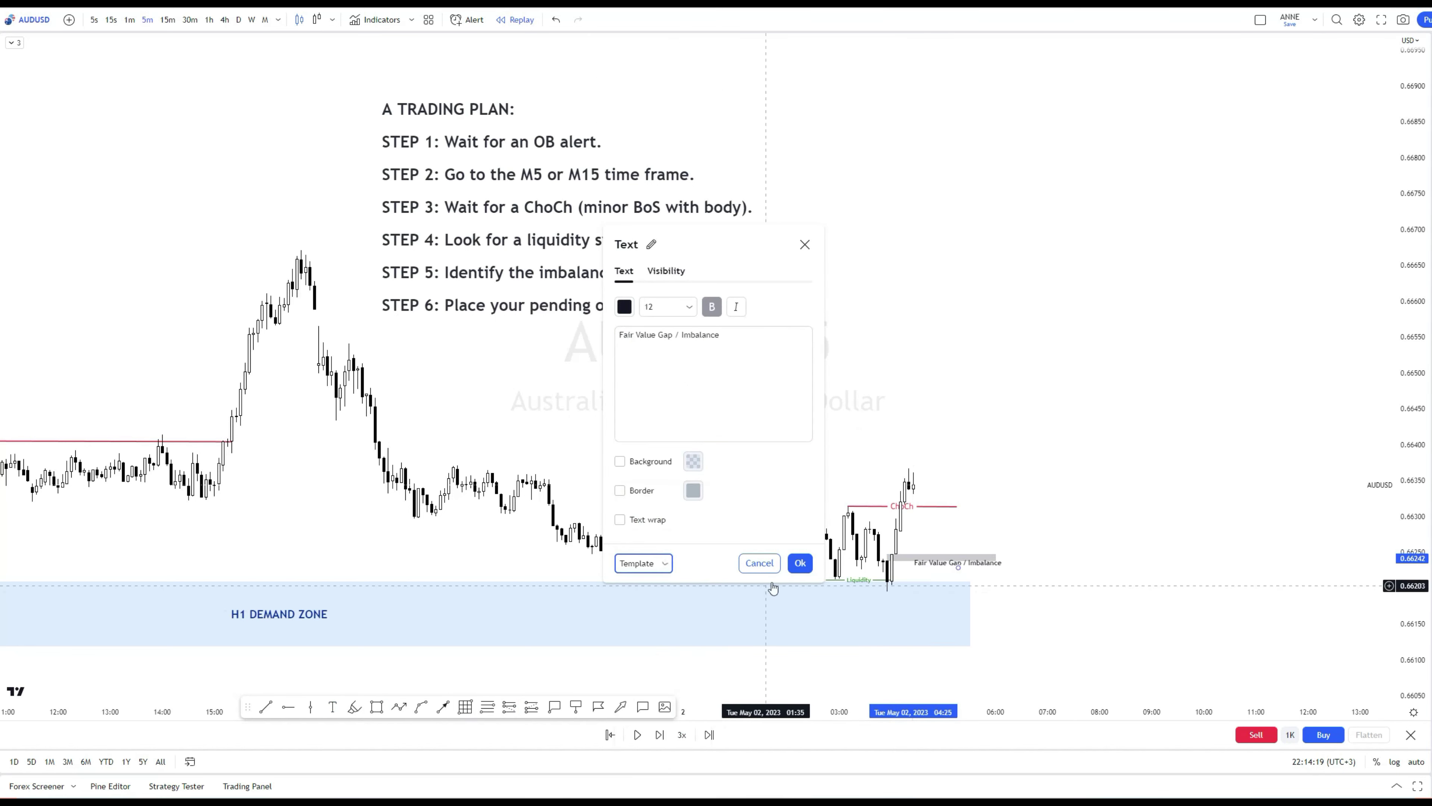
click(800, 563)
drag(929, 568, 921, 563)
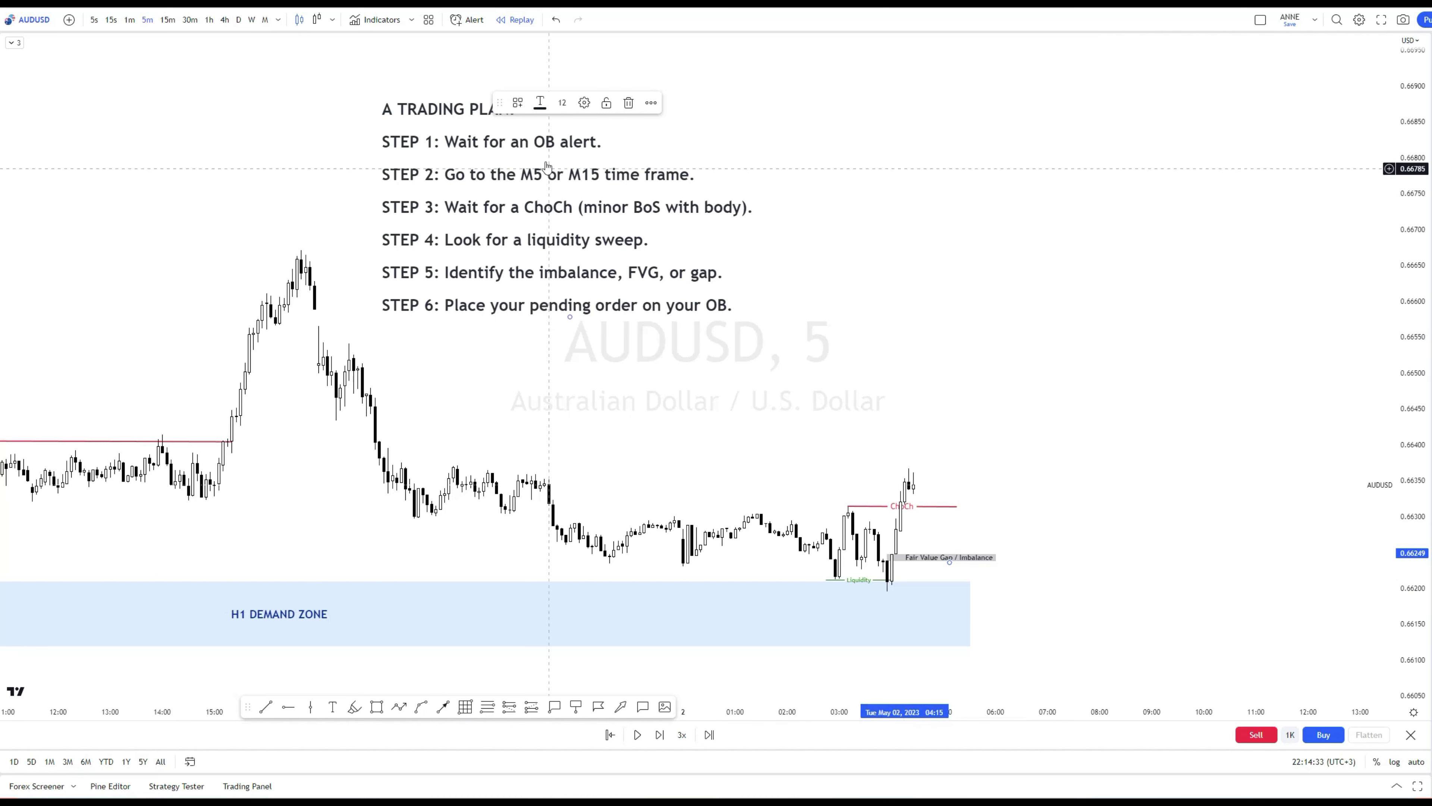
- Draw a new blue box beneath the Fair Value Gap label
drag(499, 103, 782, 103)
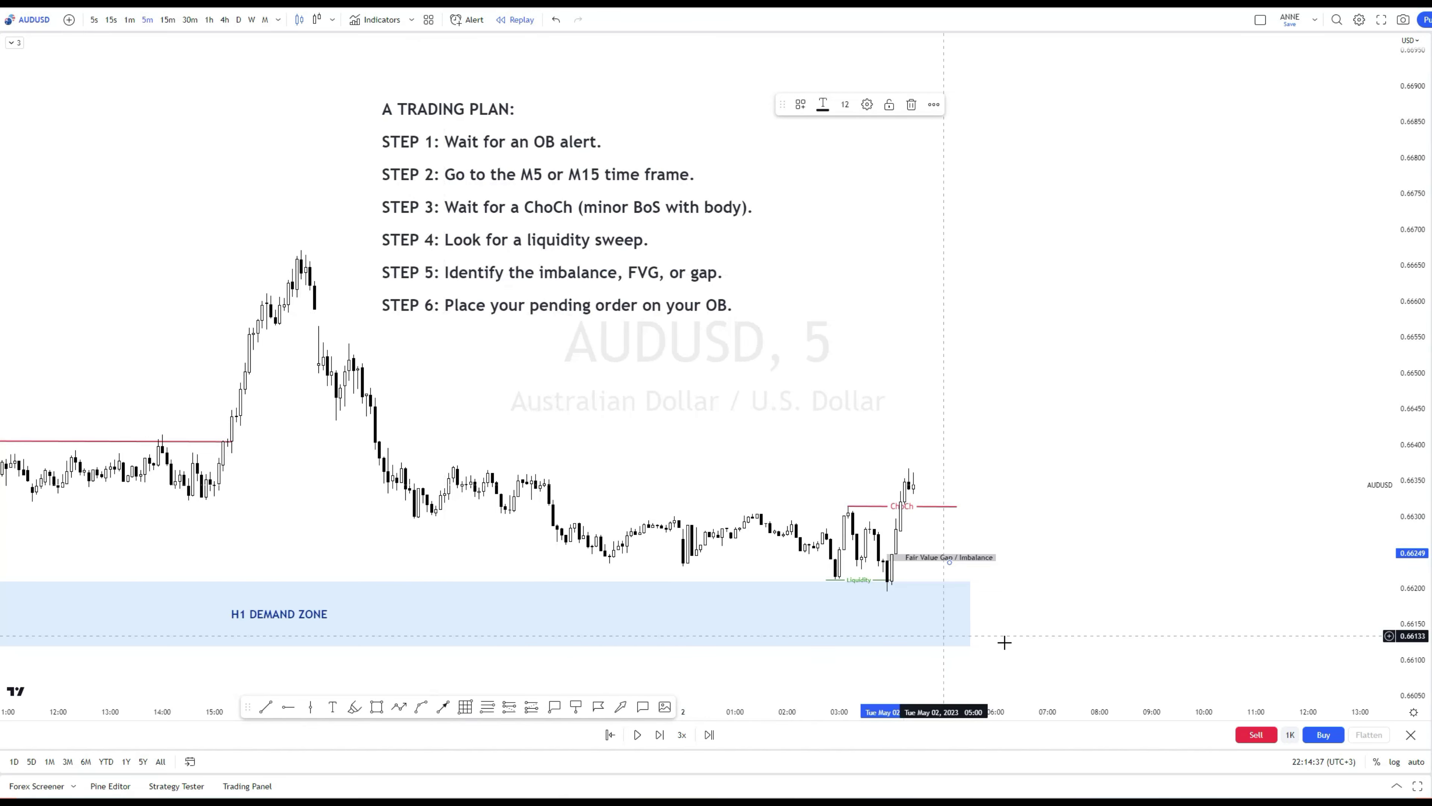
click(1129, 583)
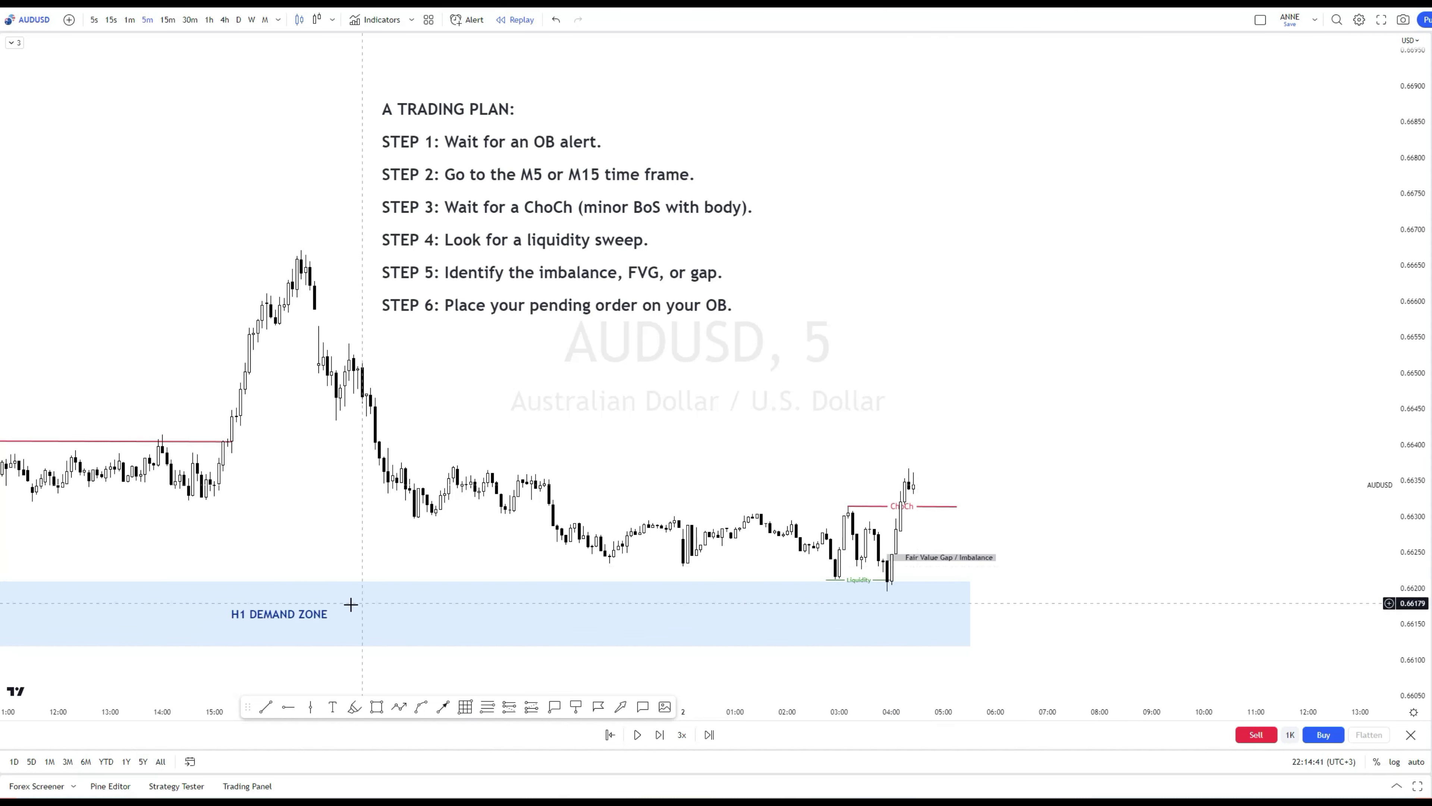
click(377, 707)
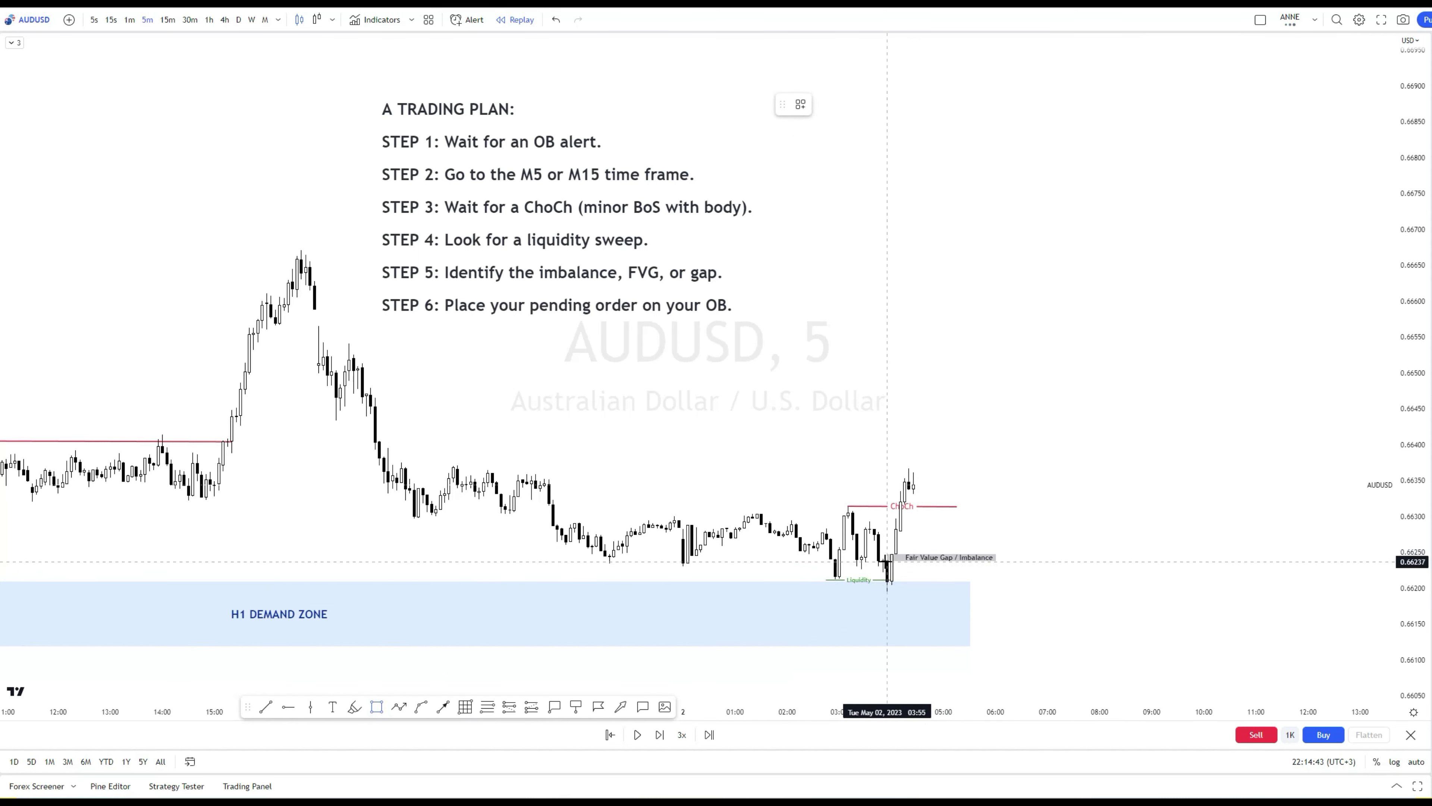
mouse_move(887, 562)
mouse_down()
mouse_move(934, 586)
mouse_move(998, 588)
mouse_up()
click(998, 588)
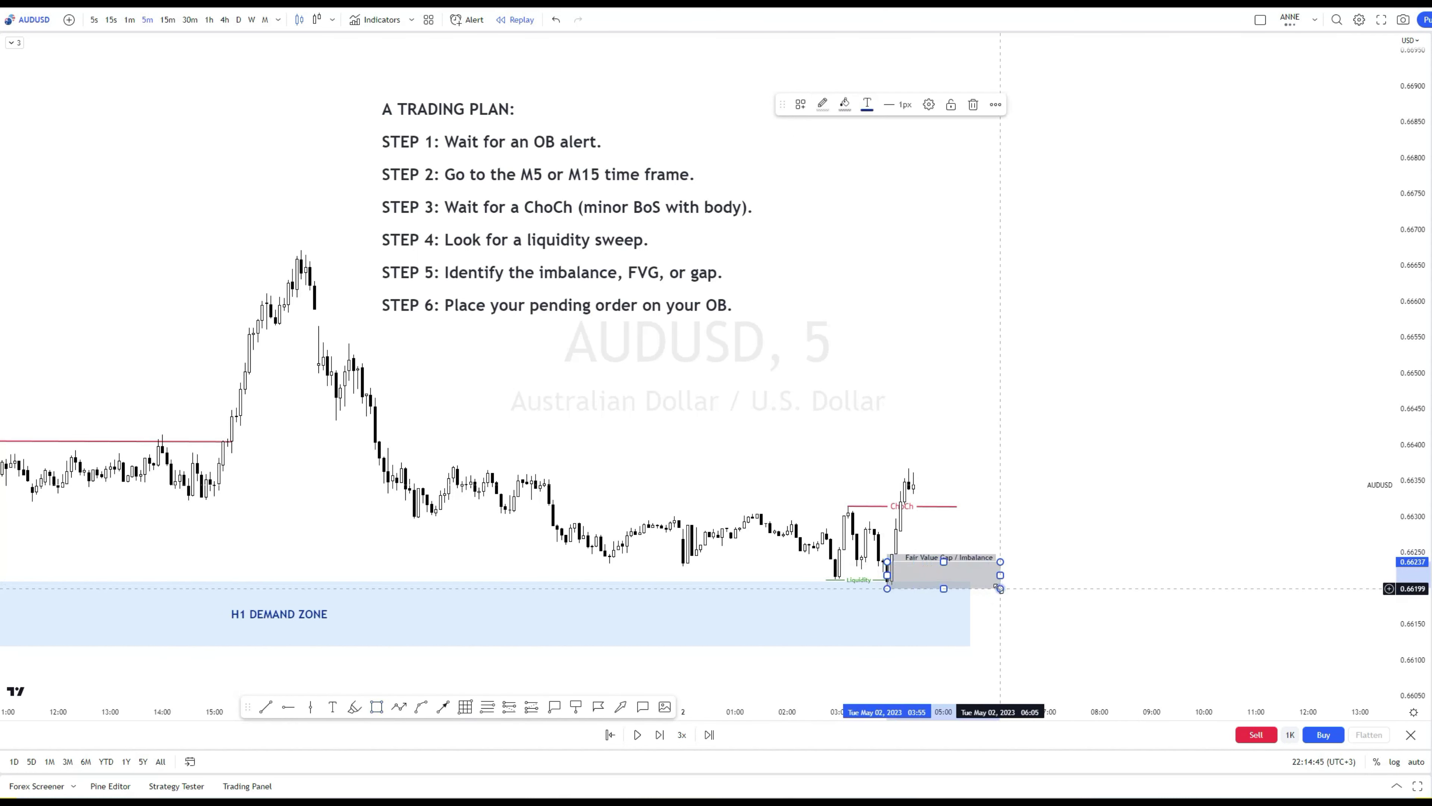
click(845, 107)
click(926, 144)
click(1090, 579)
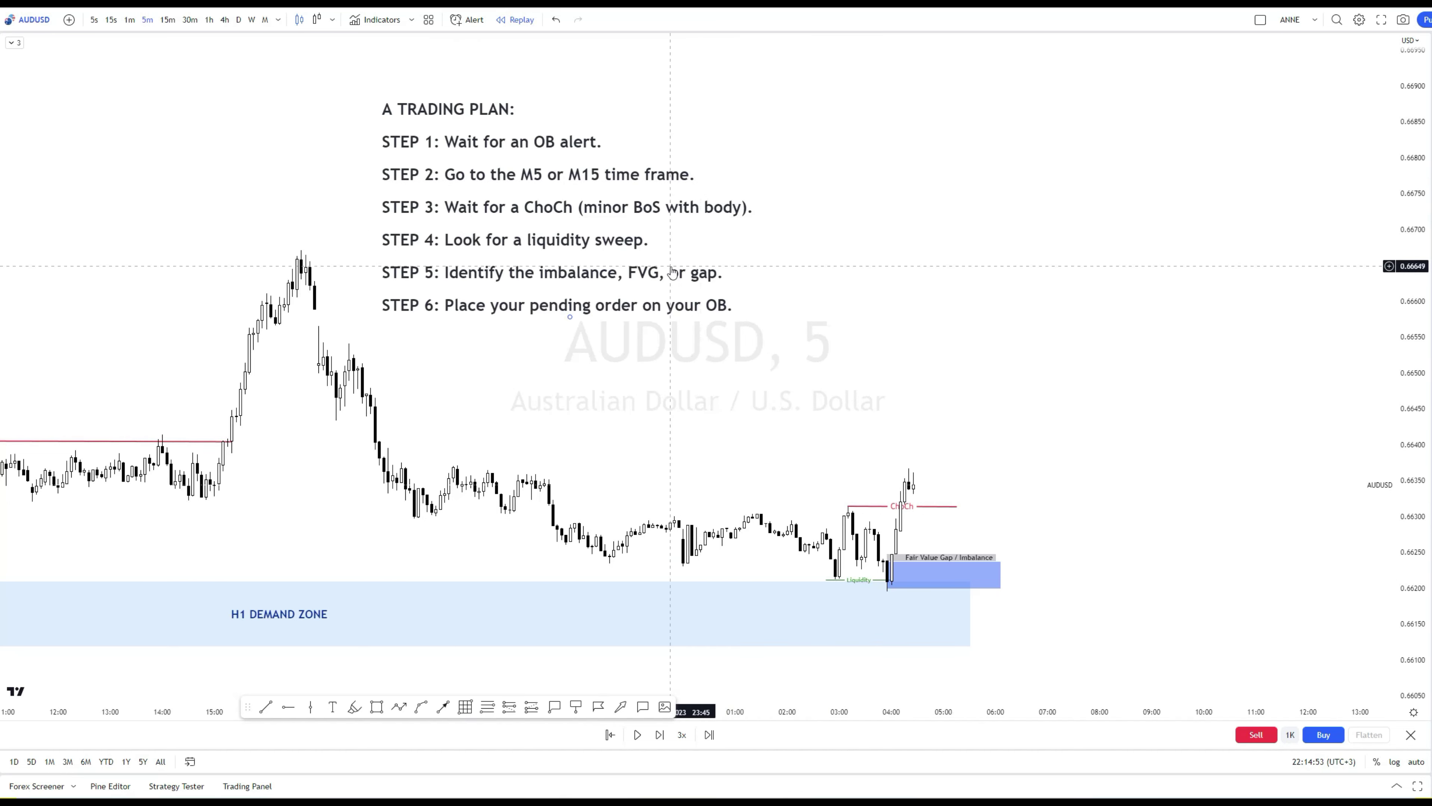
- Lower the FVG box's bottom edge to the liquidity low near 0.66195
click(936, 507)
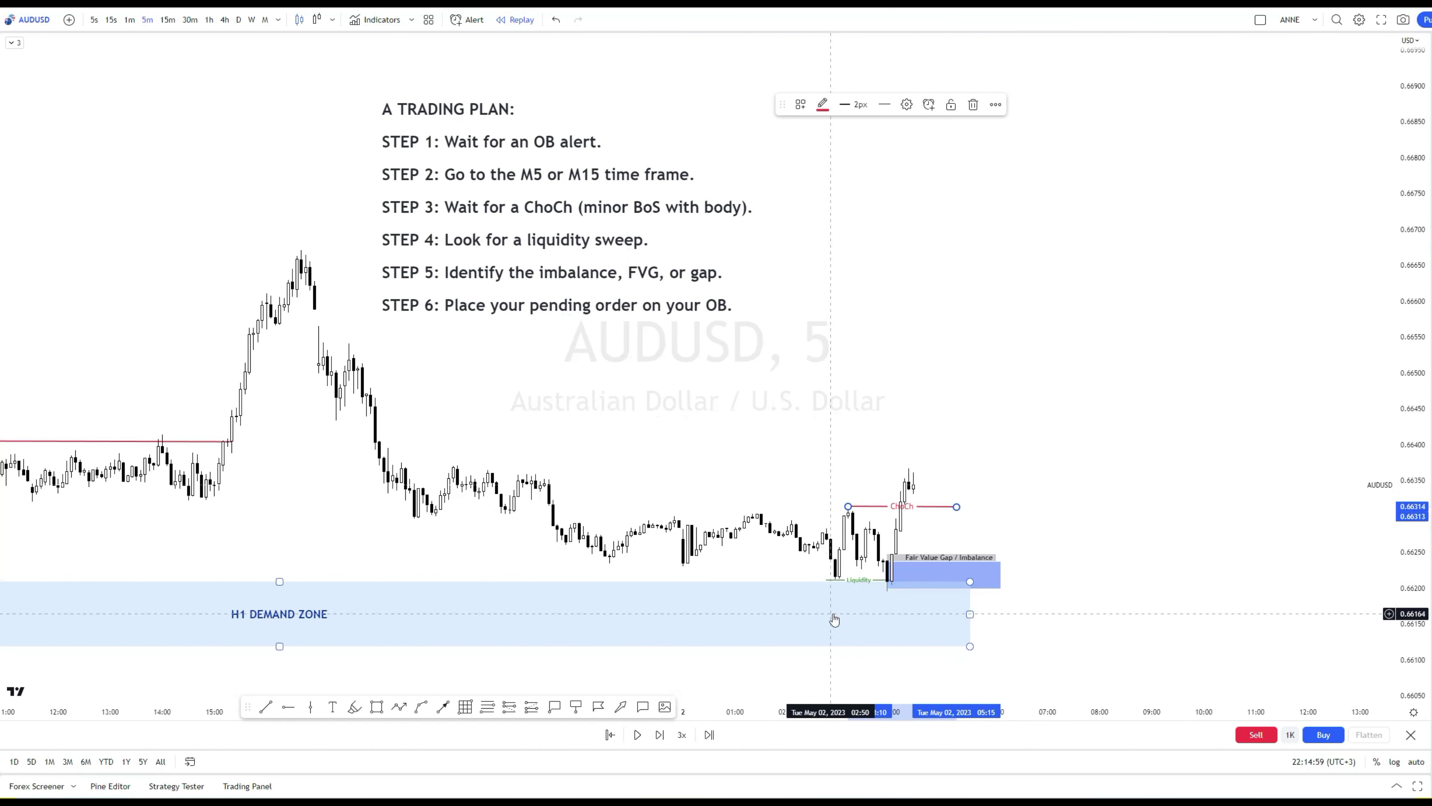
click(1045, 586)
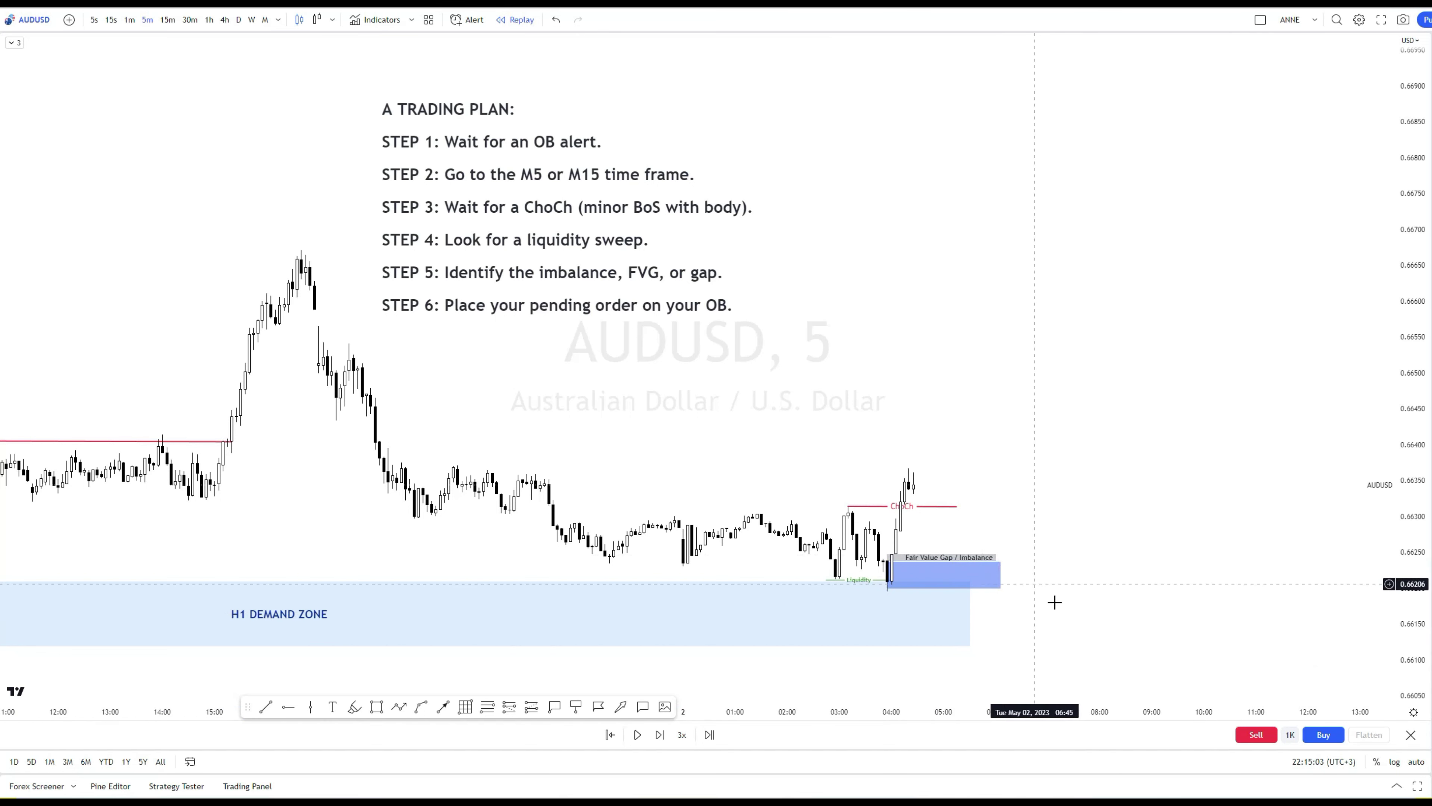
click(975, 584)
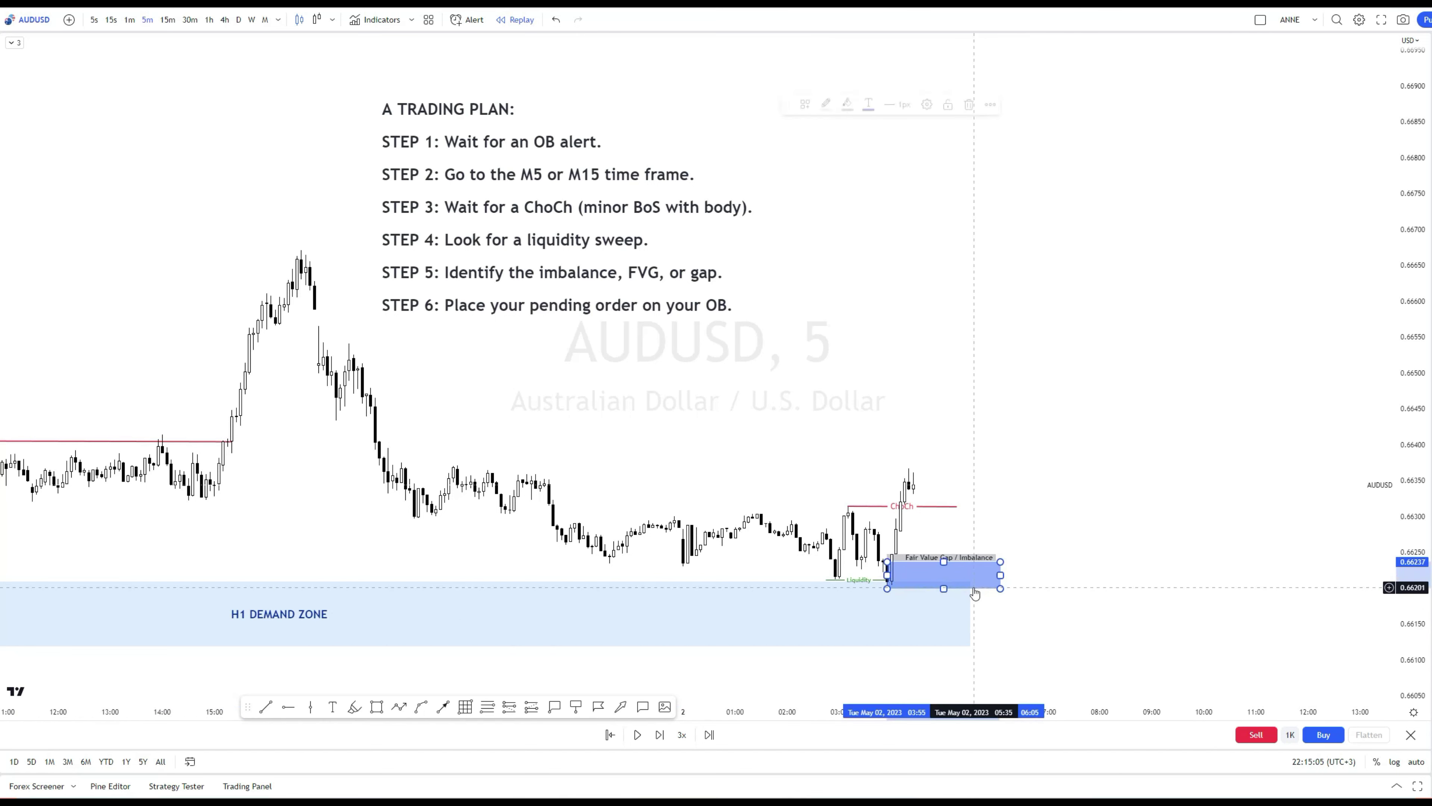
click(1019, 615)
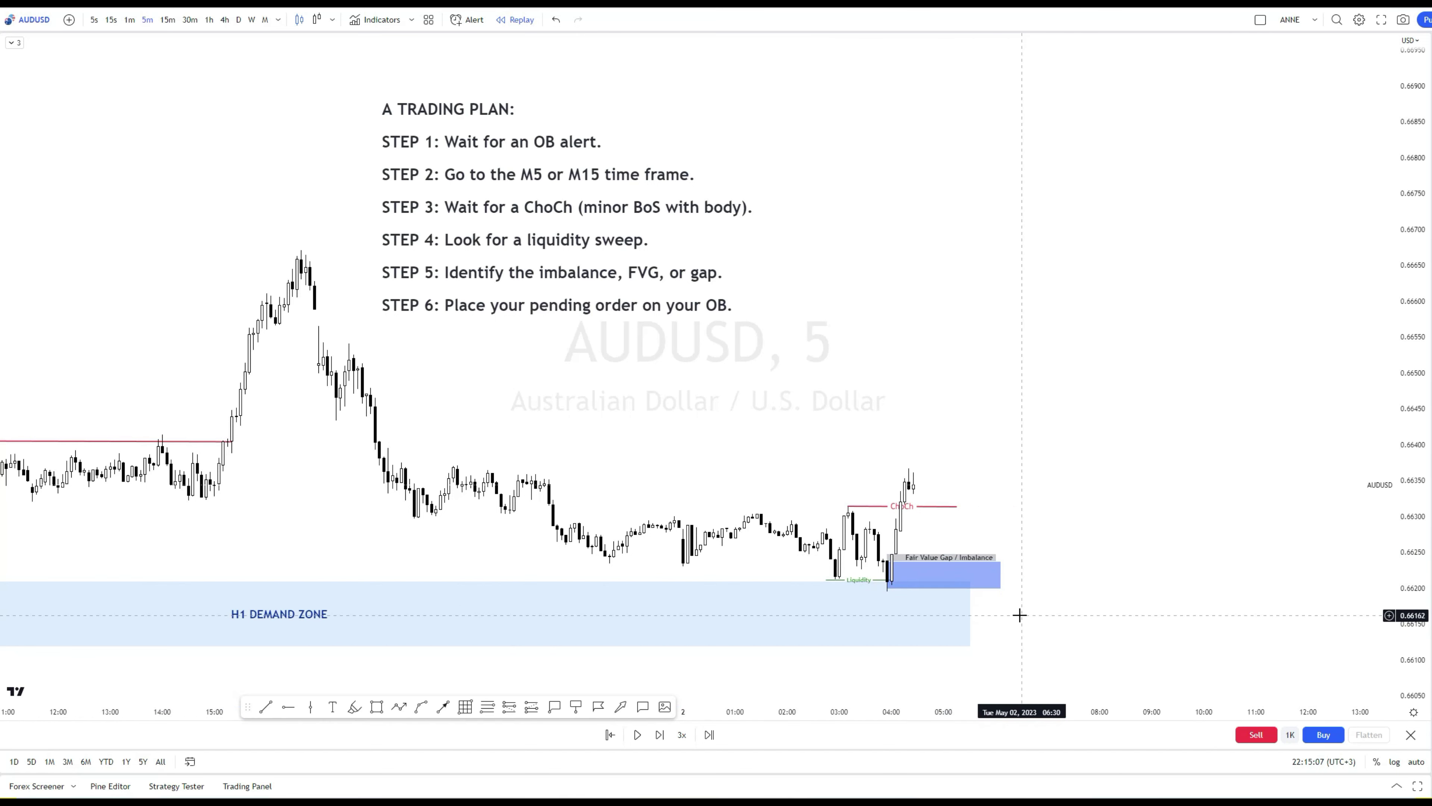
click(943, 588)
drag(943, 588, 943, 591)
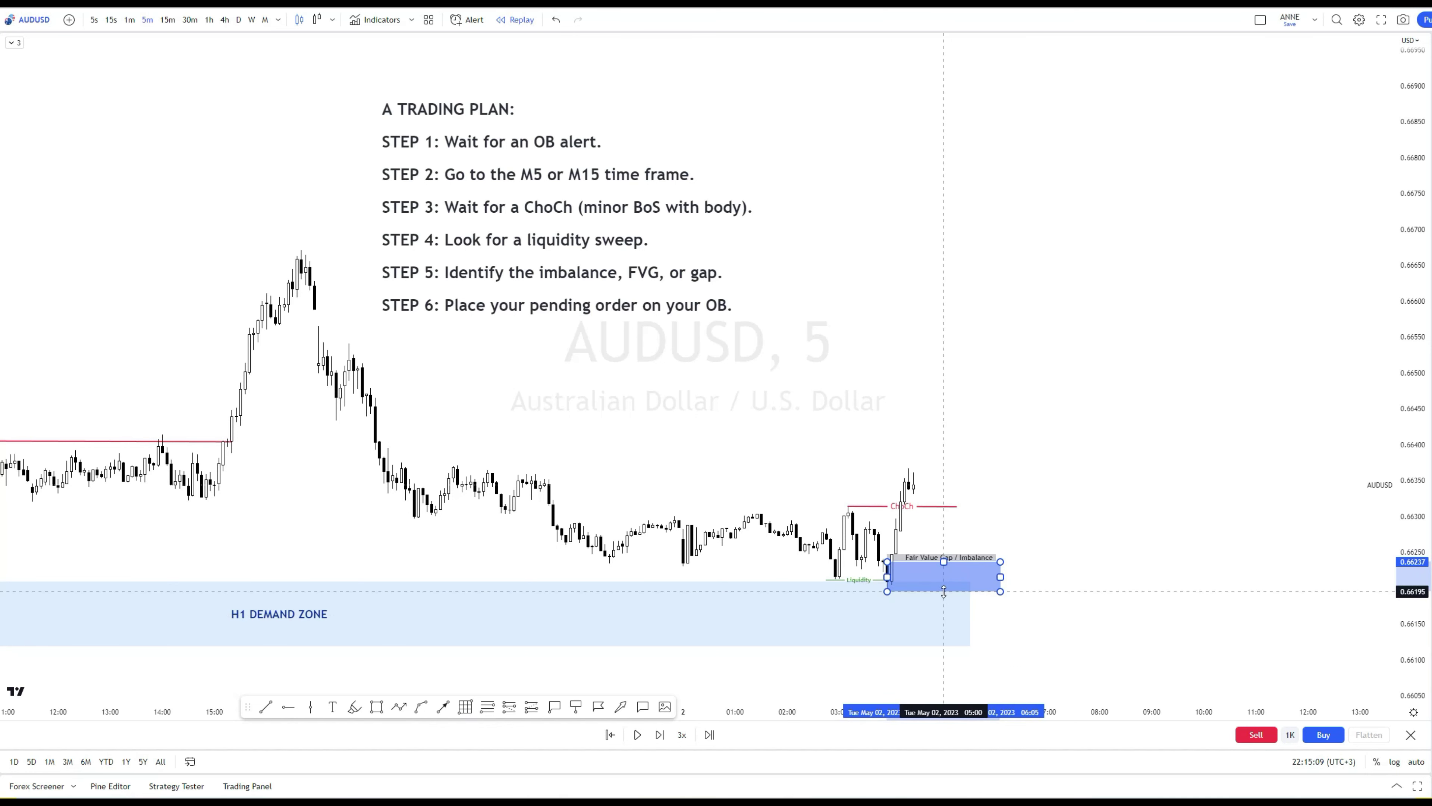
click(1086, 608)
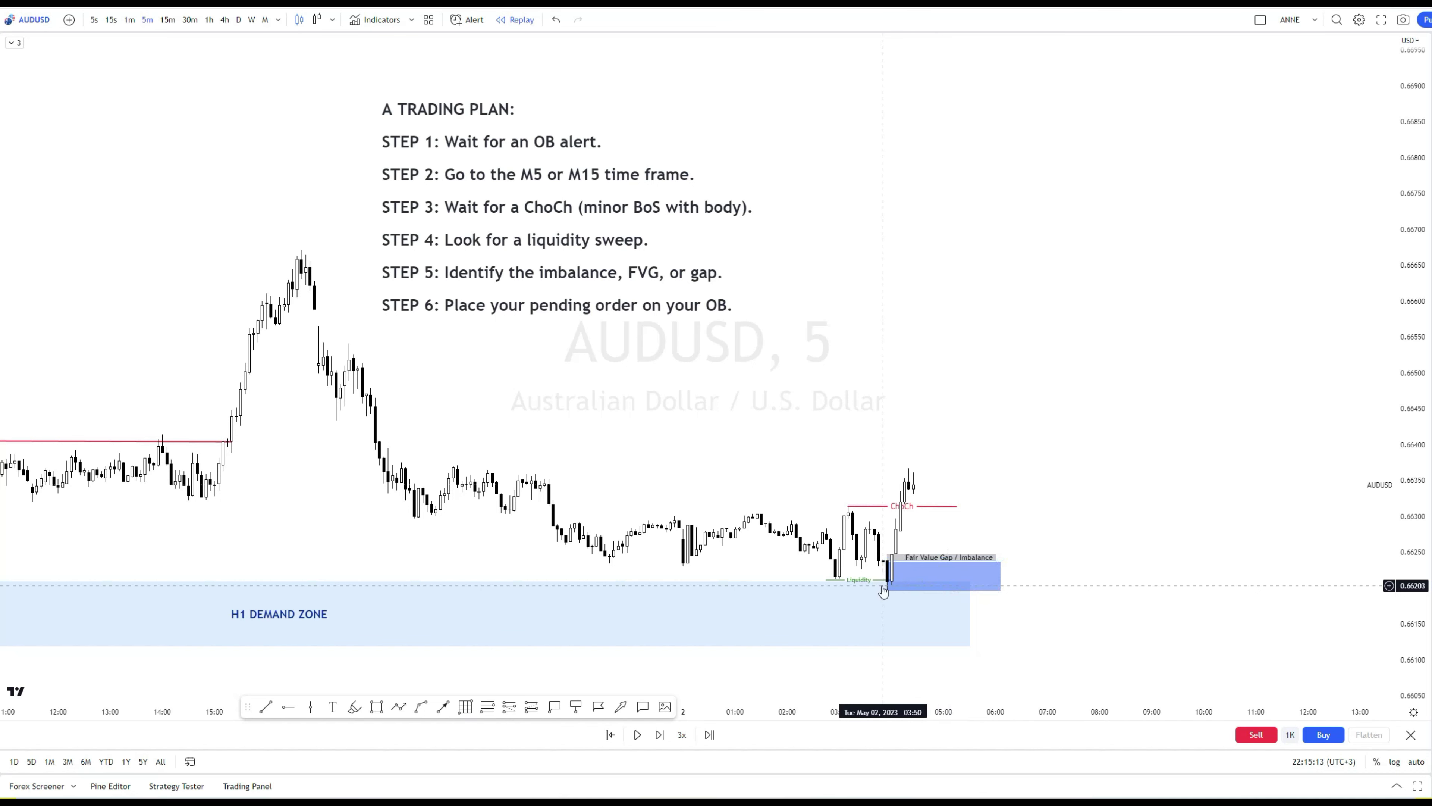
click(920, 566)
key(Escape)
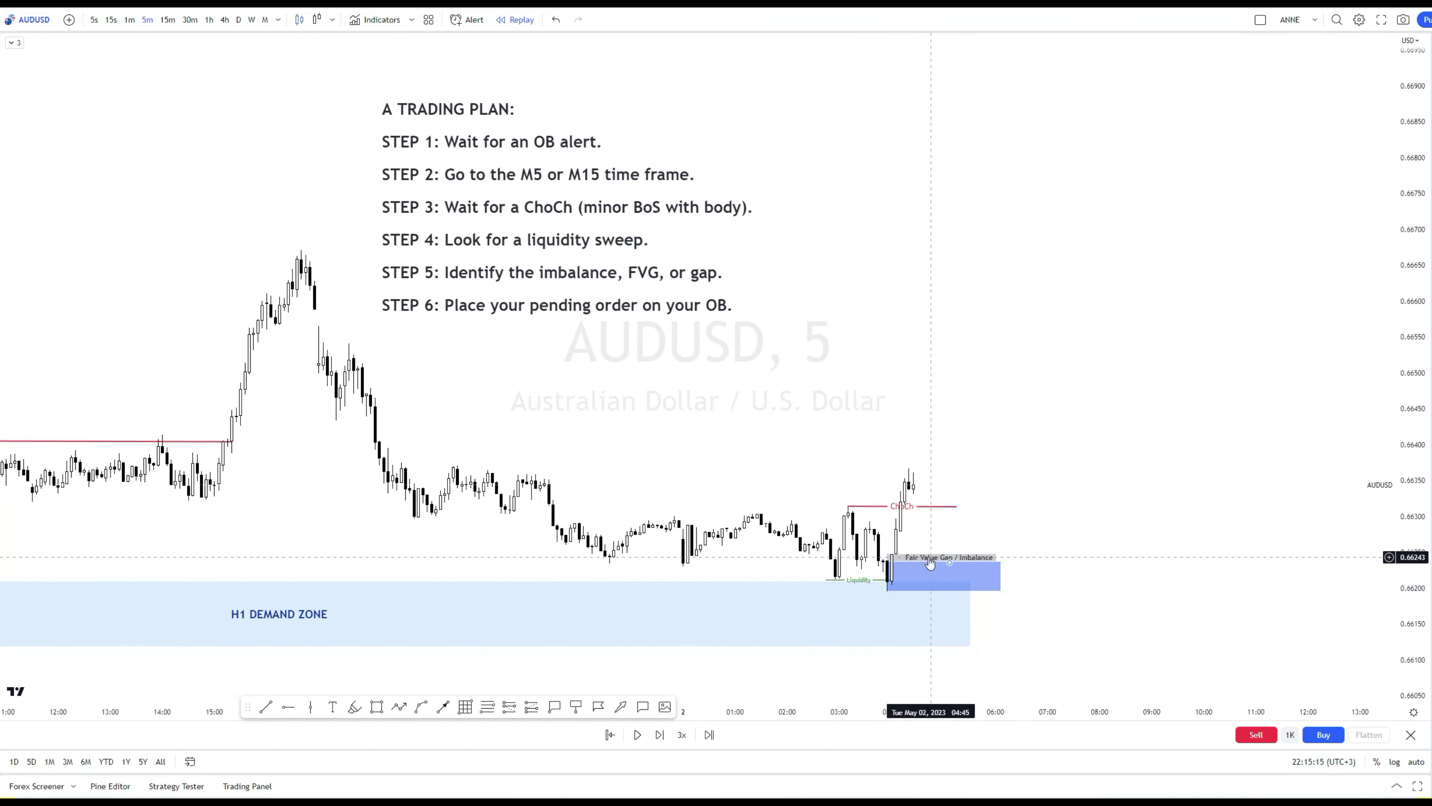
click(946, 591)
drag(945, 592, 945, 597)
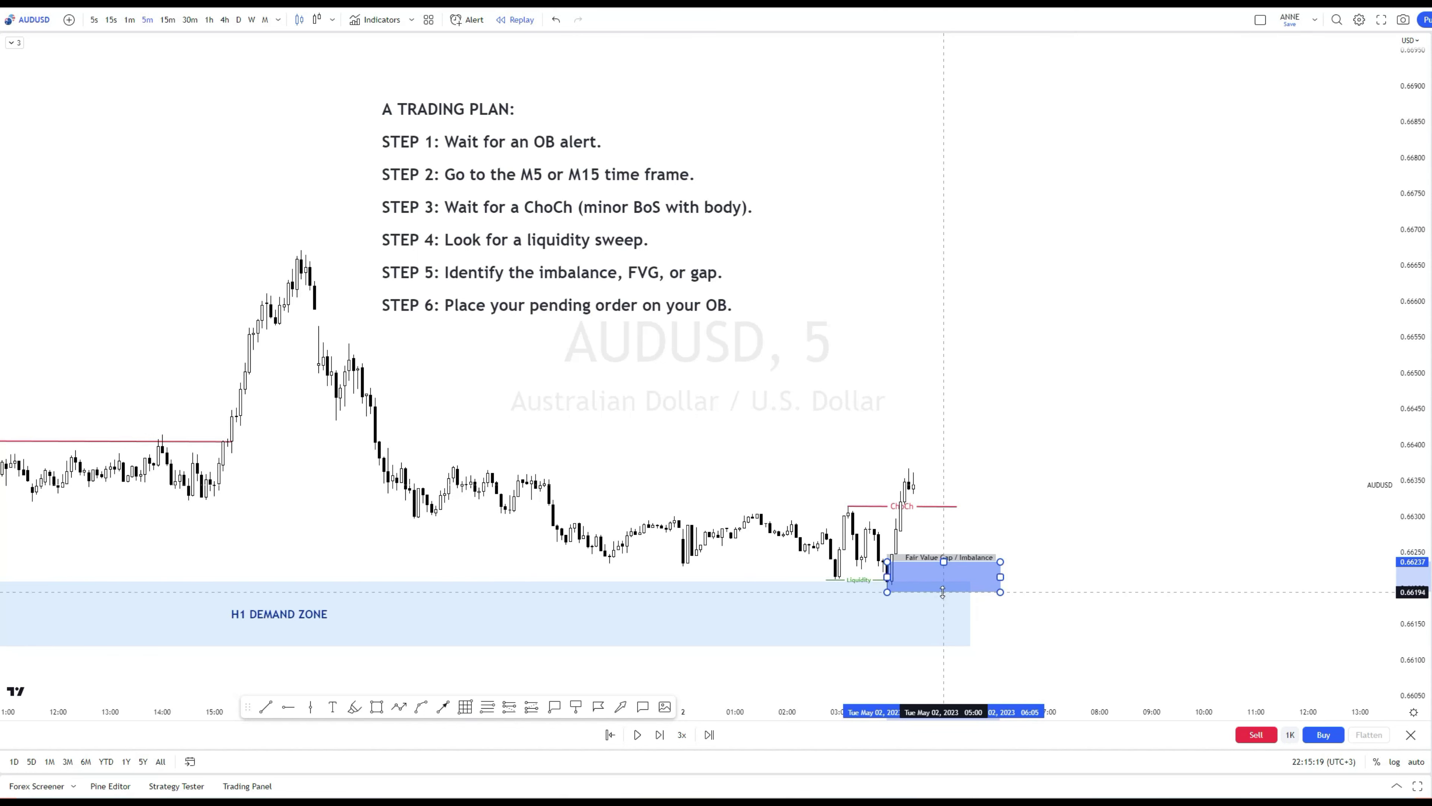
click(1052, 623)
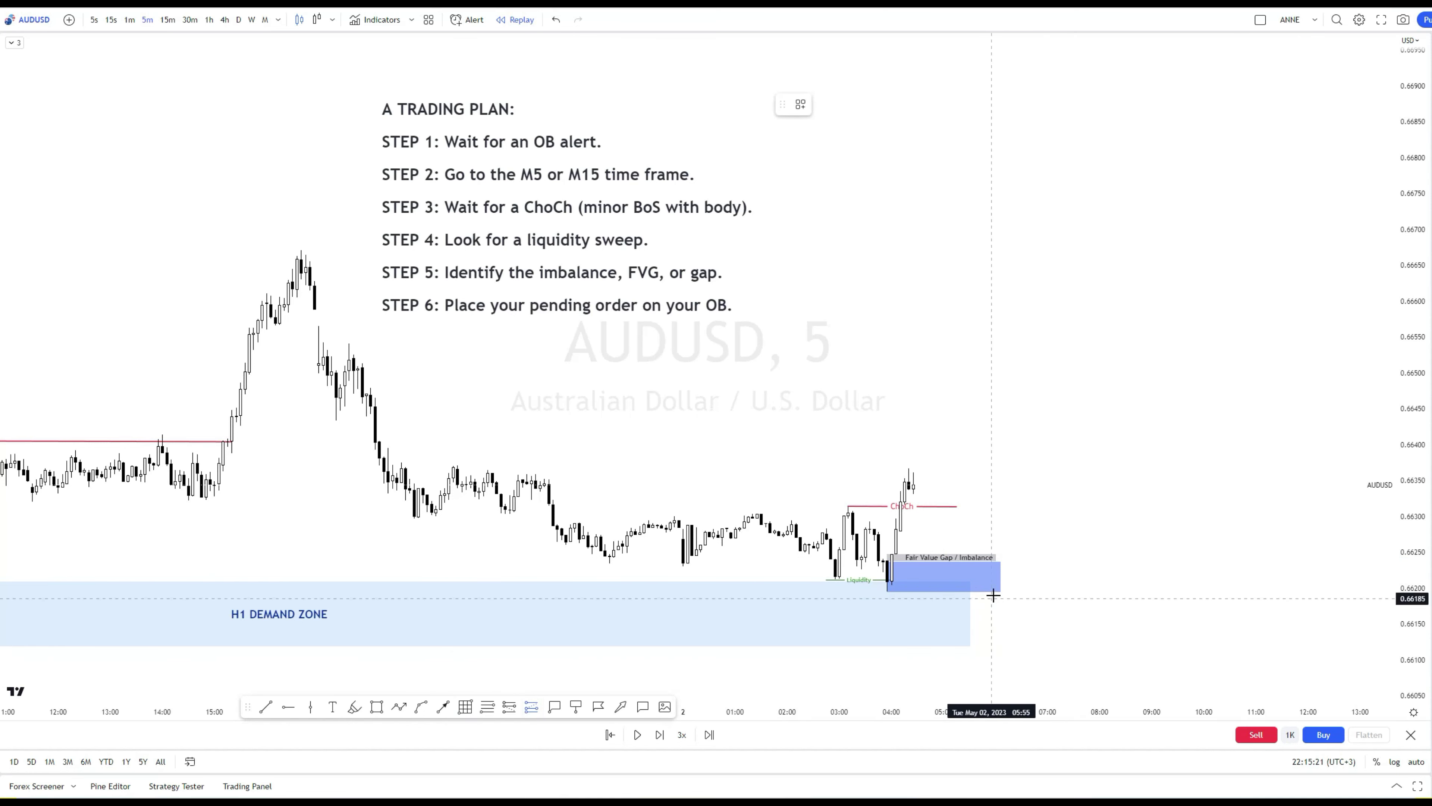
- Place a long position at 0.66237 with stop 0.66194 and target 0.66595
click(943, 561)
drag(944, 641, 949, 592)
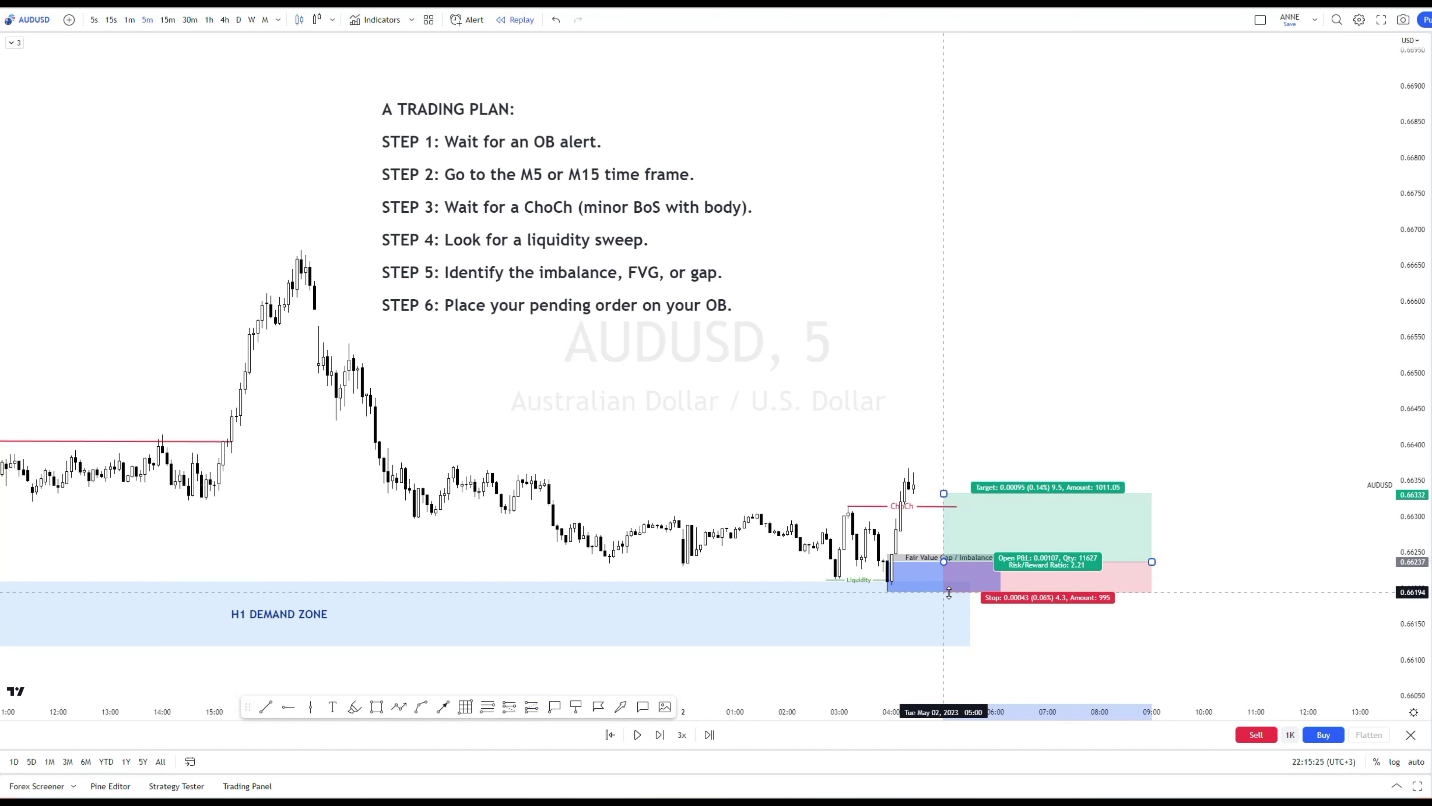
drag(943, 494, 943, 305)
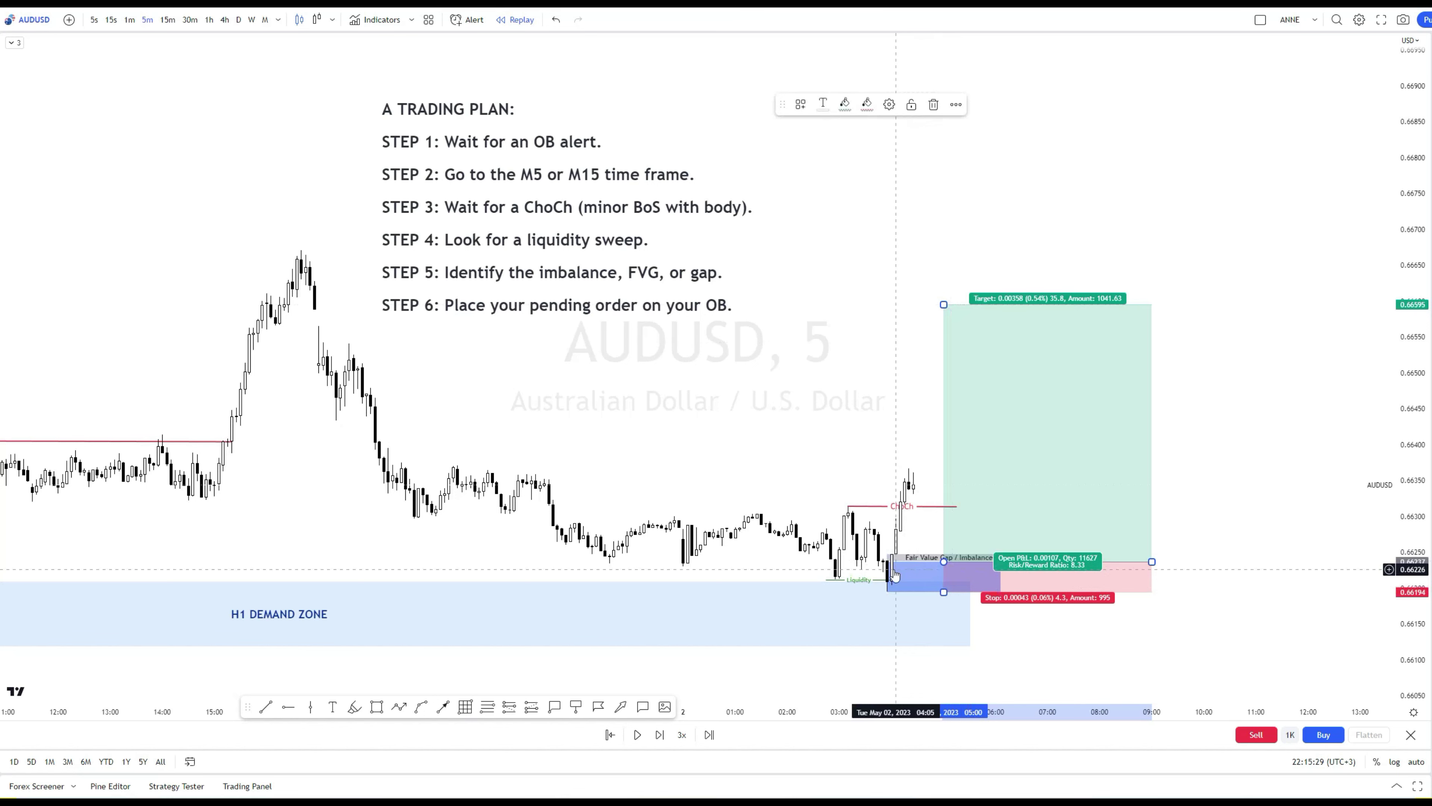
- Draw retracement levels across the FVG from its bottom to its top
click(465, 706)
click(887, 592)
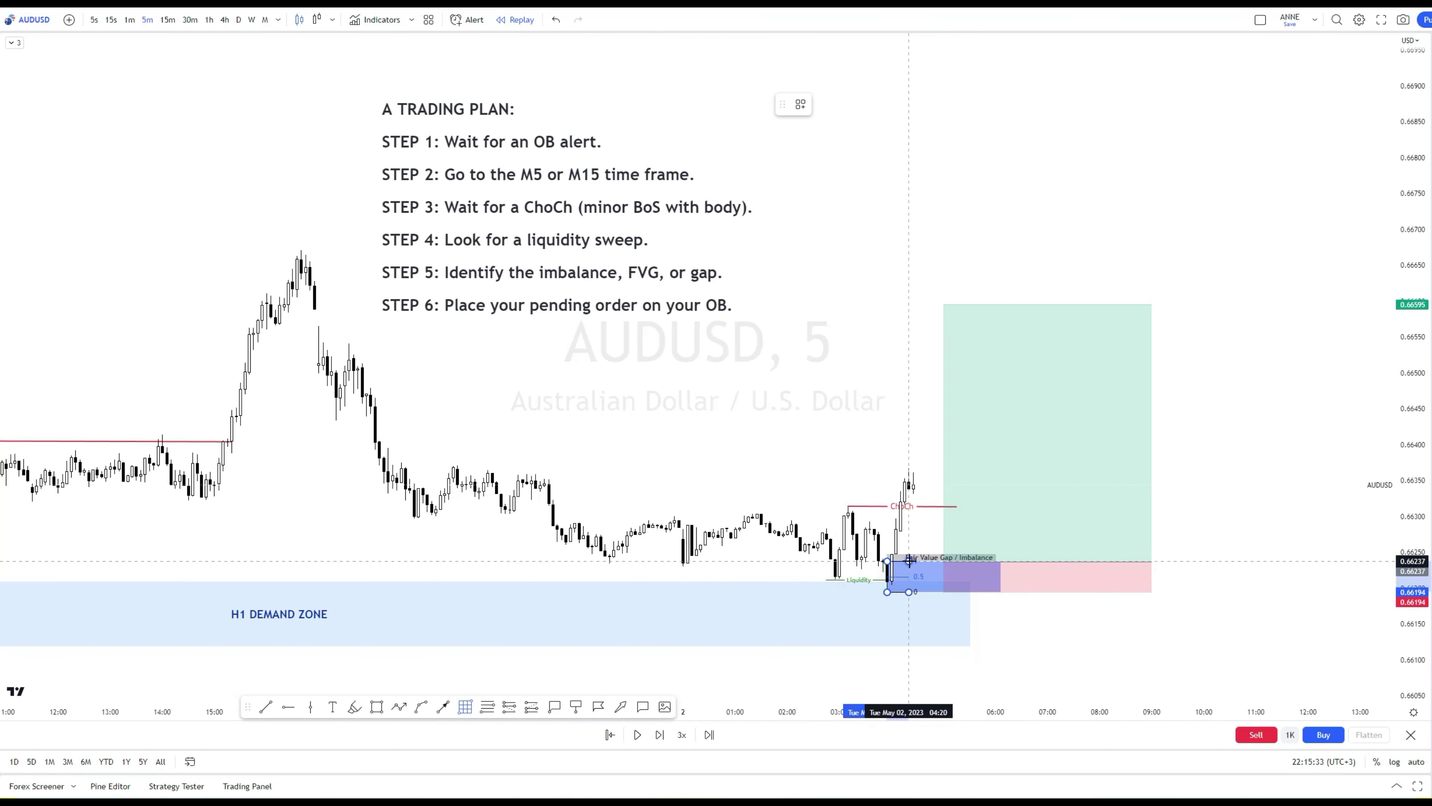
click(930, 561)
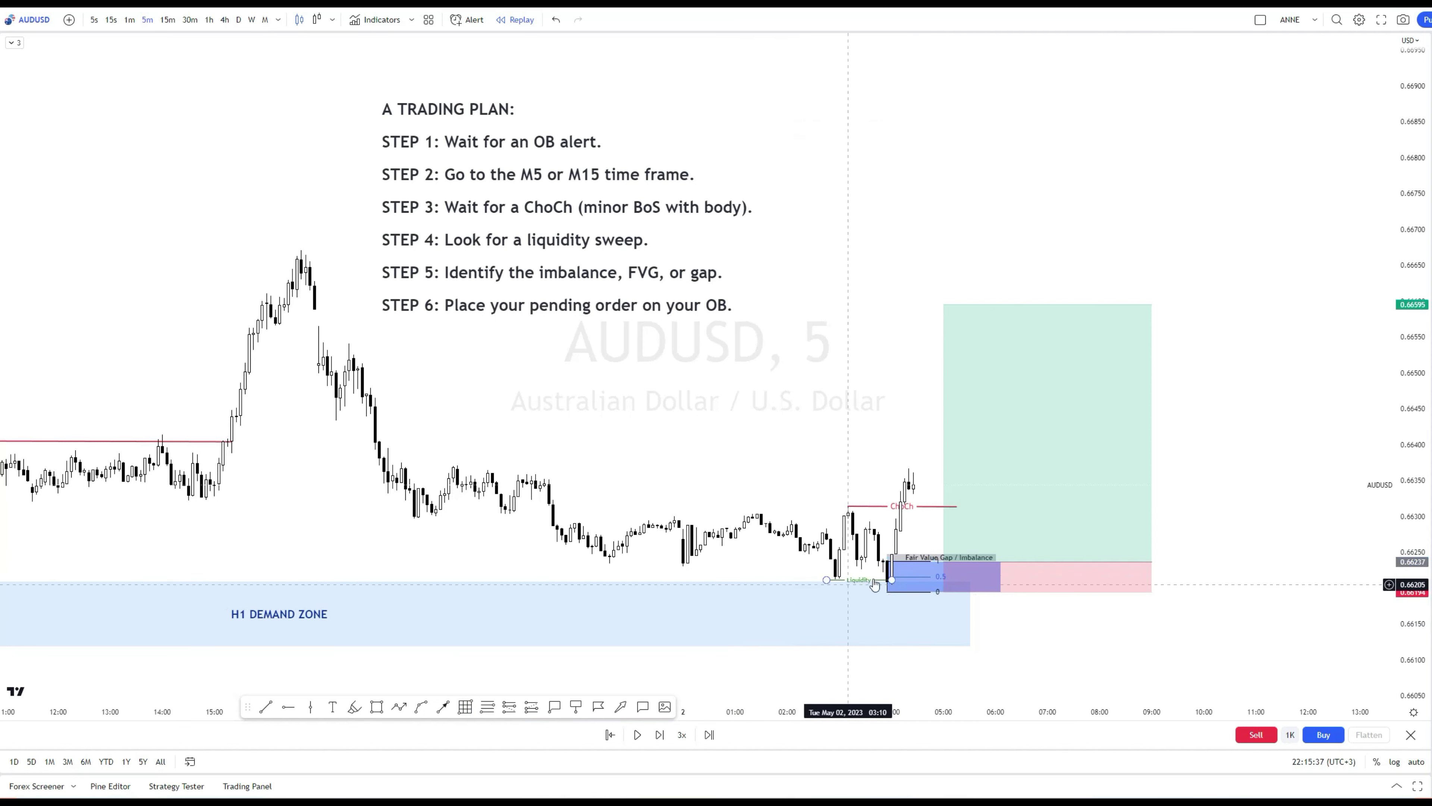
key(Escape)
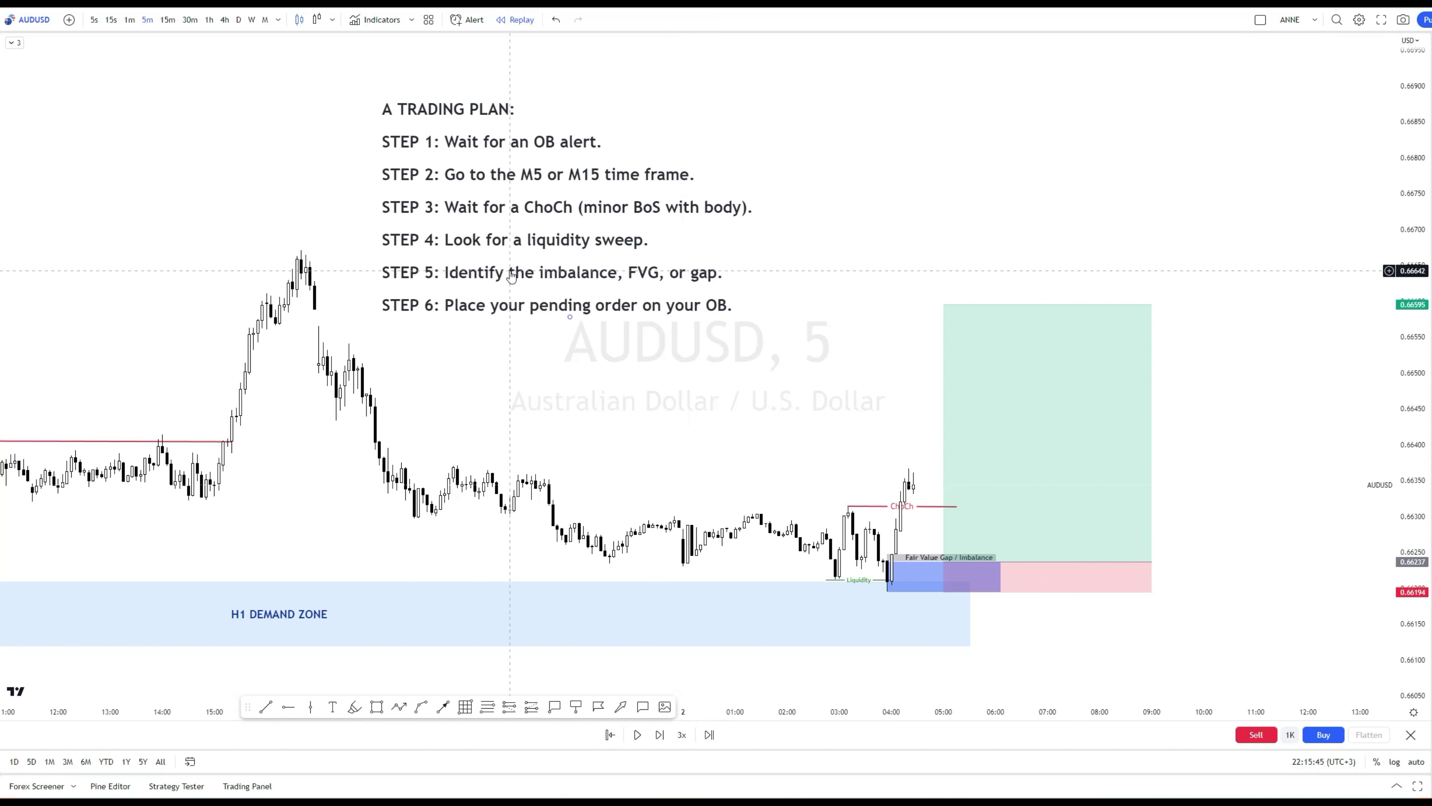
- Delete the trading-plan text and view recent swings on a reset 1-hour chart
click(541, 273)
key(Delete)
click(209, 20)
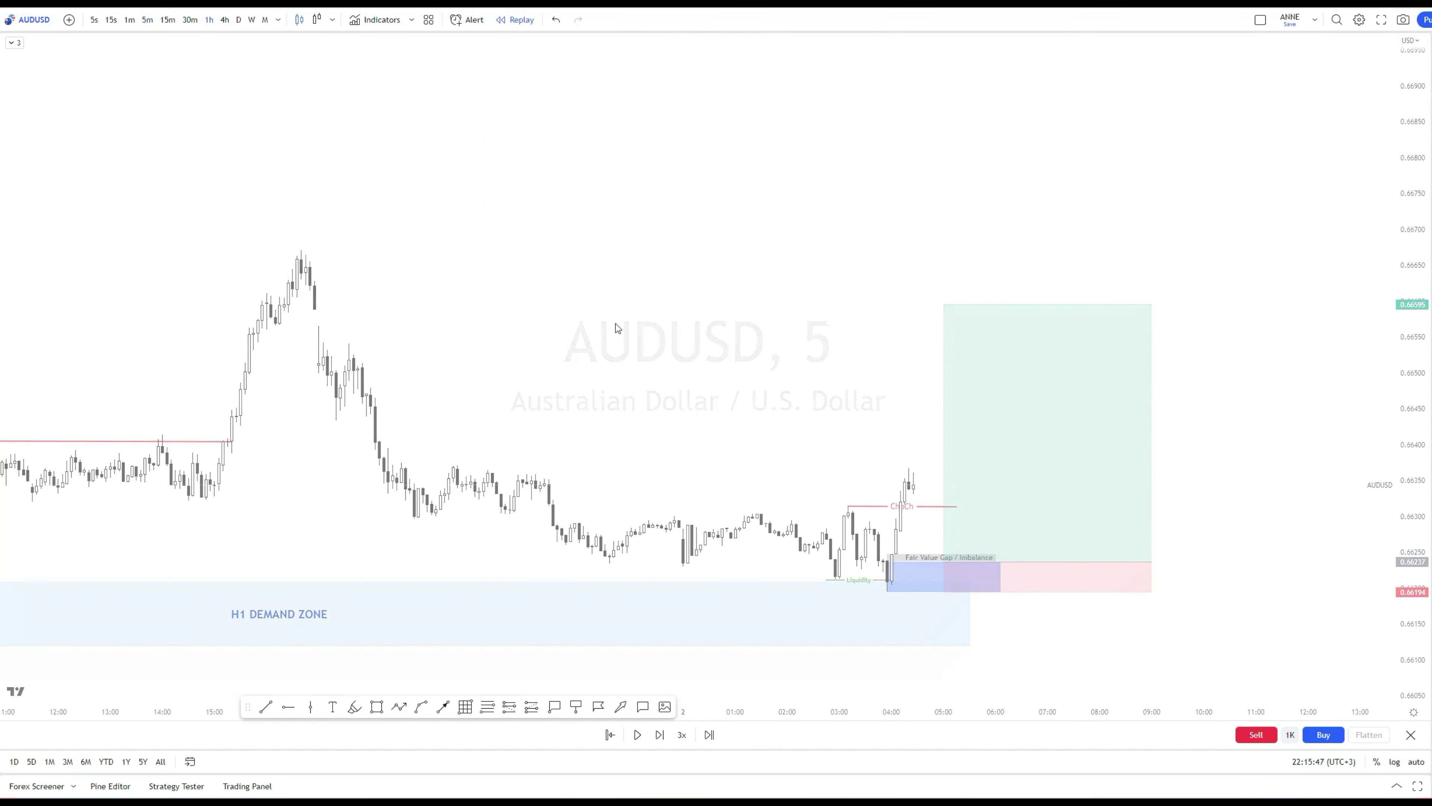
right_click(1148, 339)
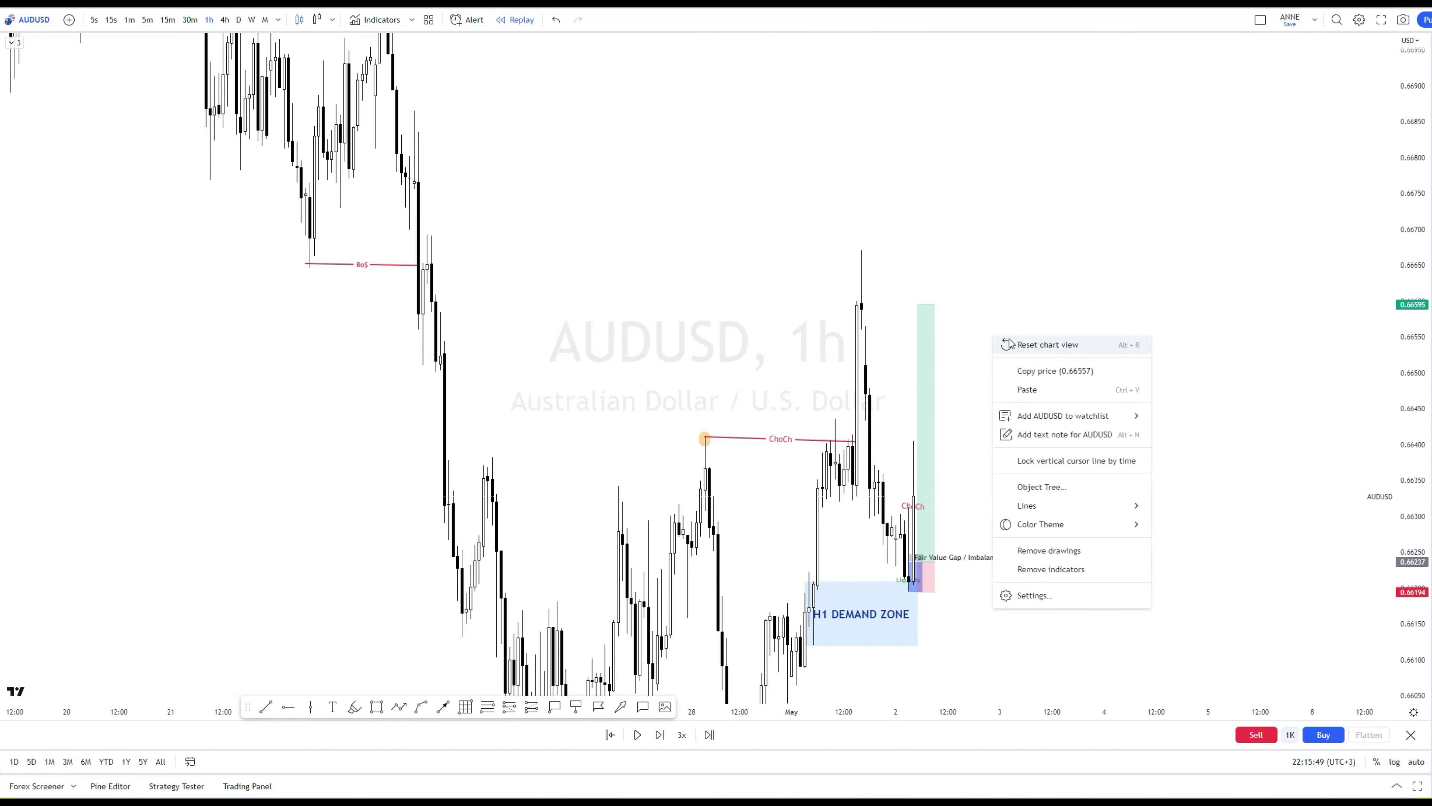
click(1144, 345)
drag(1148, 355, 618, 327)
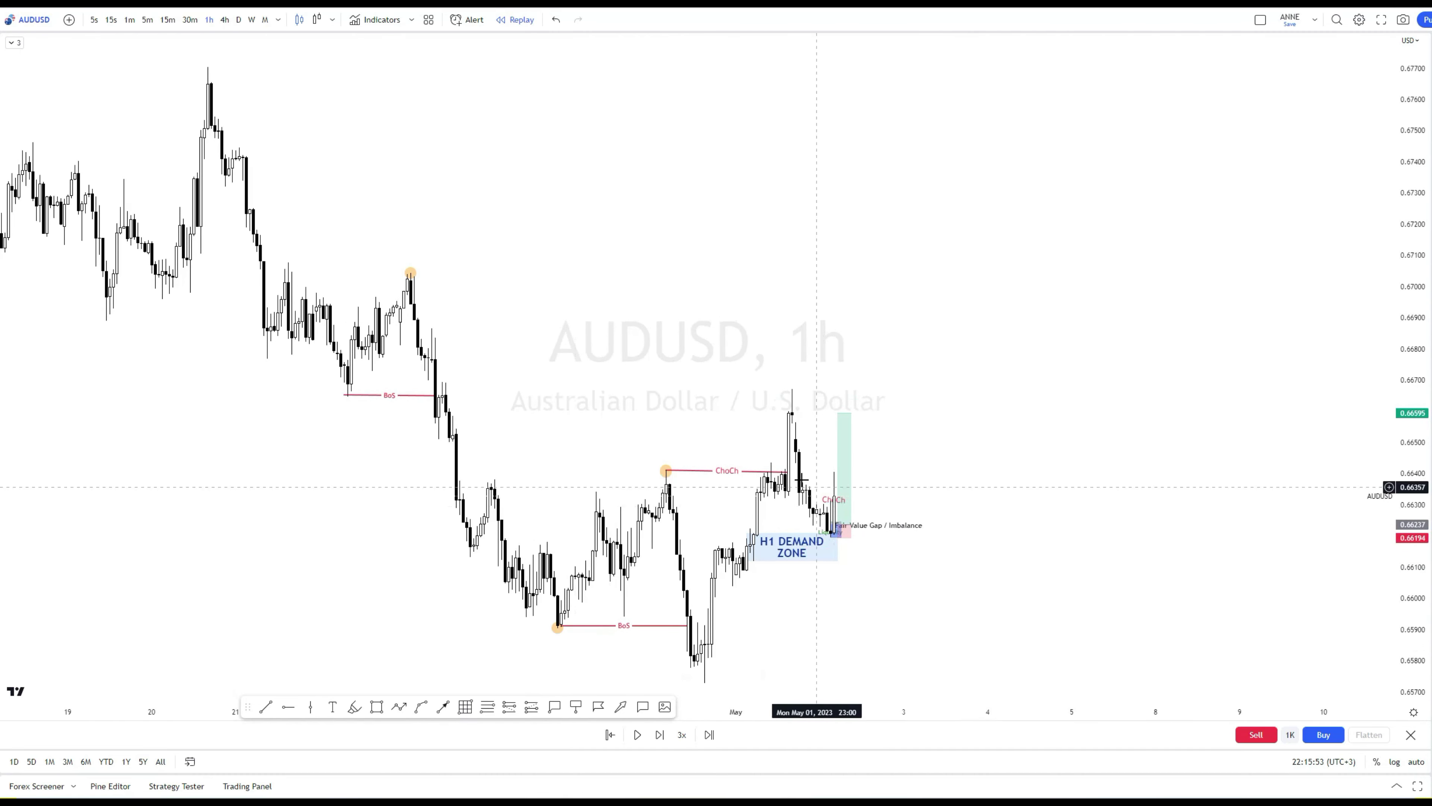
click(789, 469)
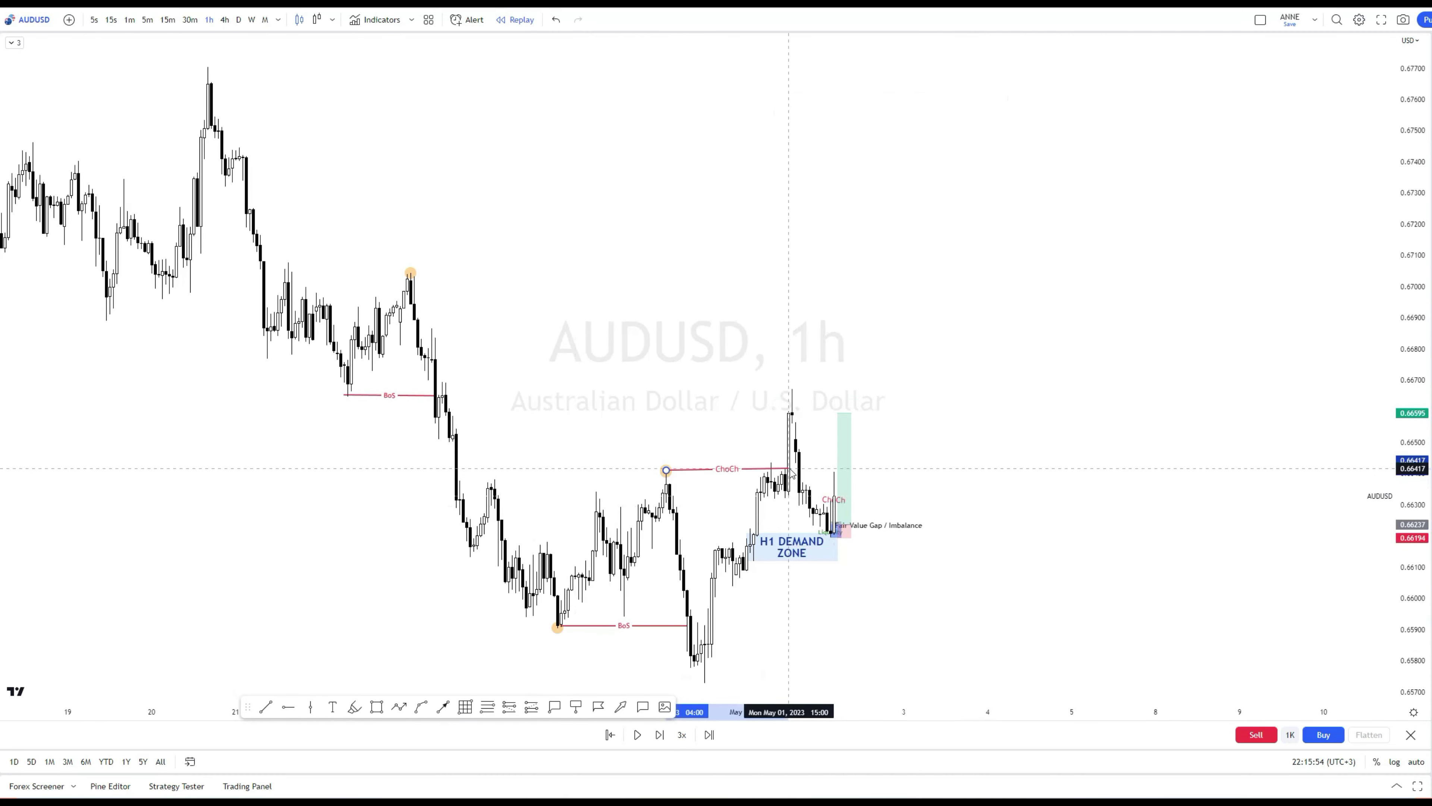
- Mark the 1-hour swing high with a ray and raise the target to 0.67045
click(270, 711)
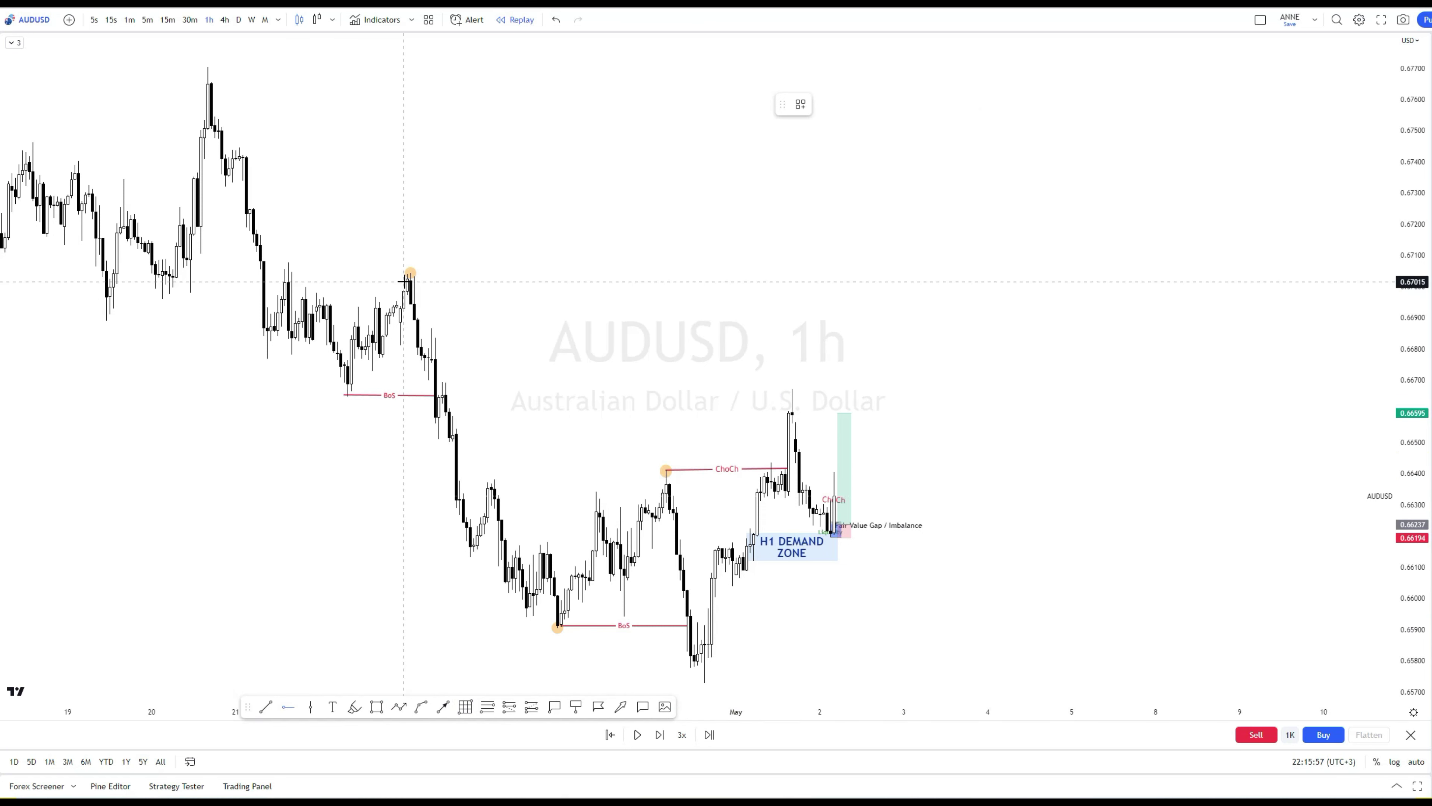
click(410, 273)
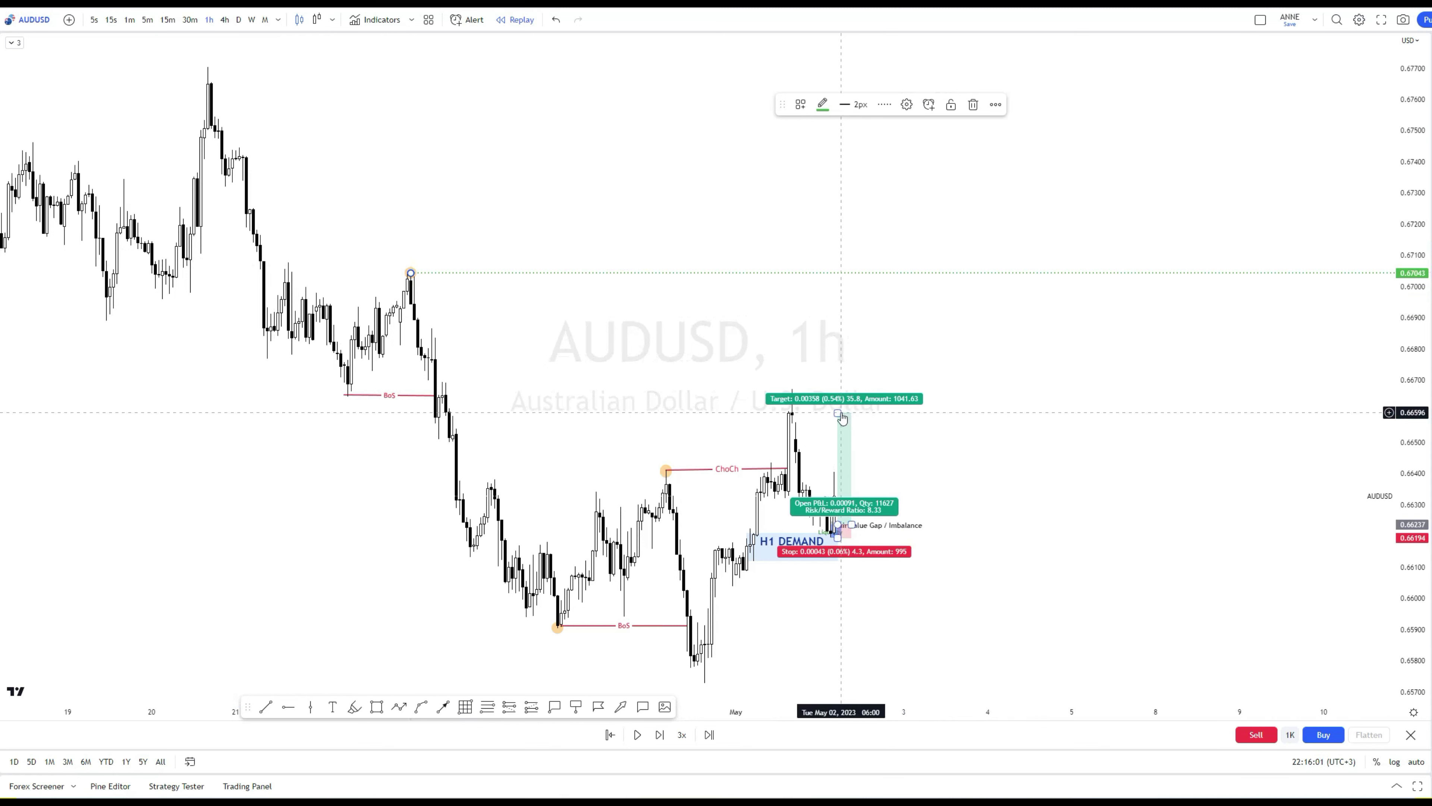
drag(842, 413, 834, 272)
click(361, 527)
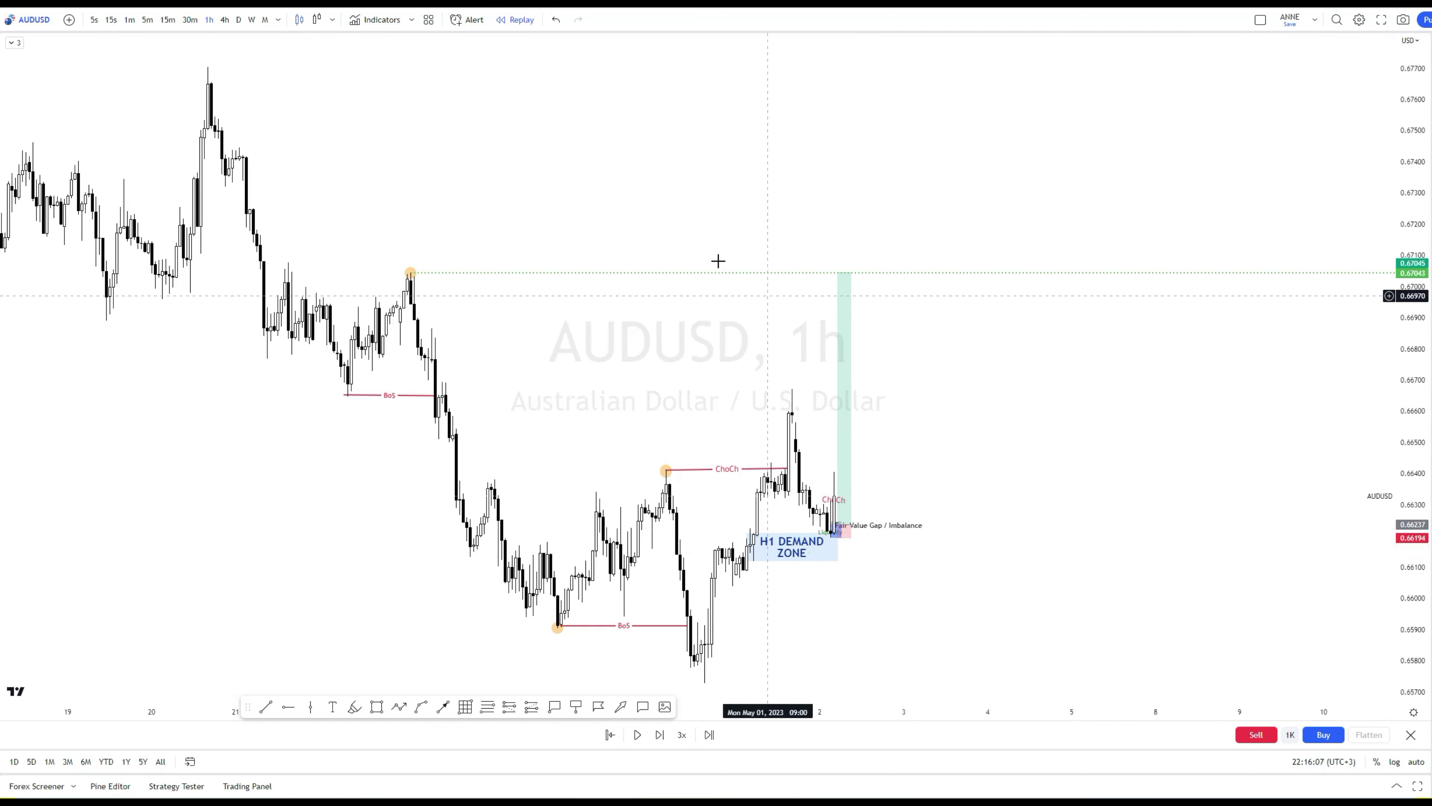
click(148, 25)
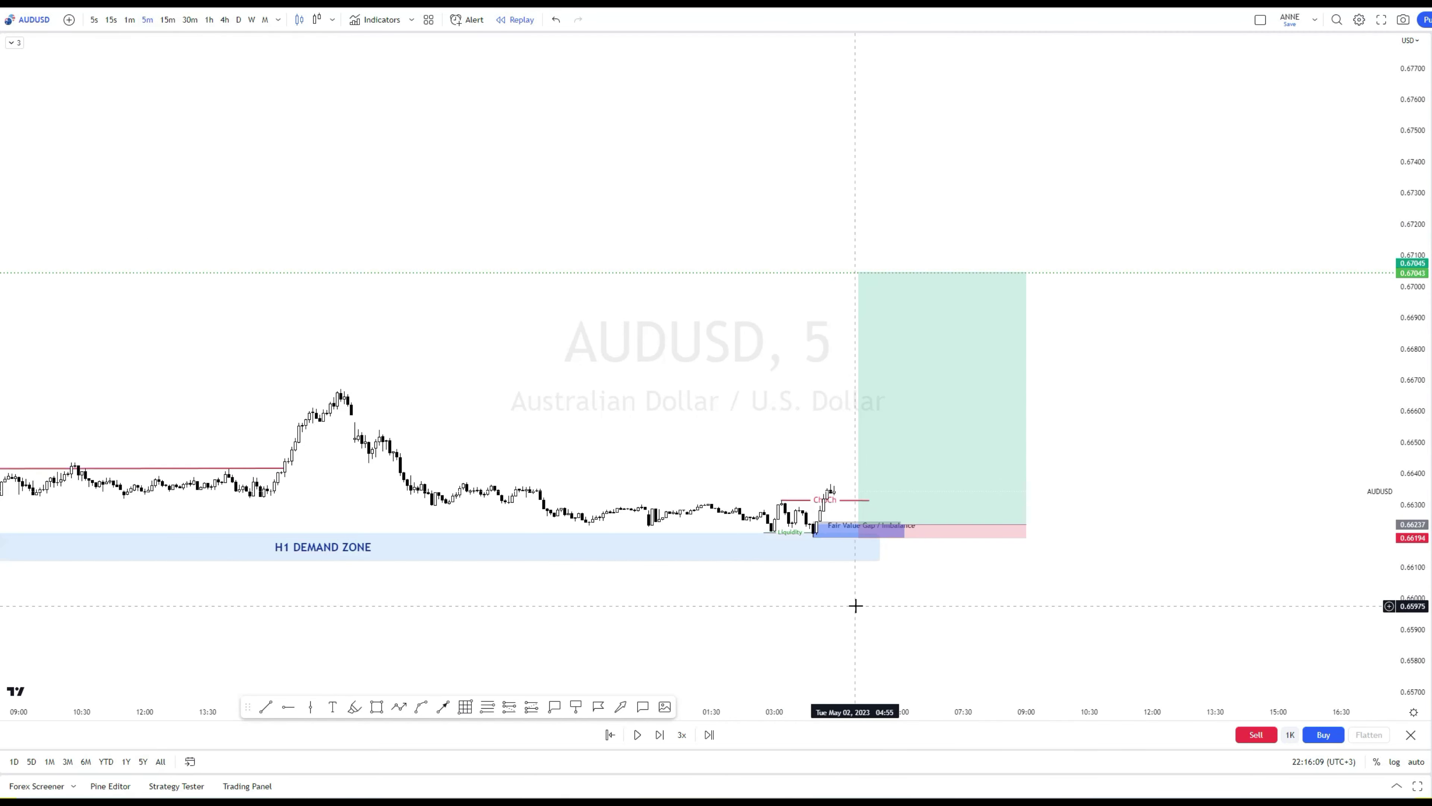
- Restore the saved six-step trading plan text at upper left and extend the ChoCh line right
drag(1411, 584, 1411, 542)
drag(1269, 480, 1324, 464)
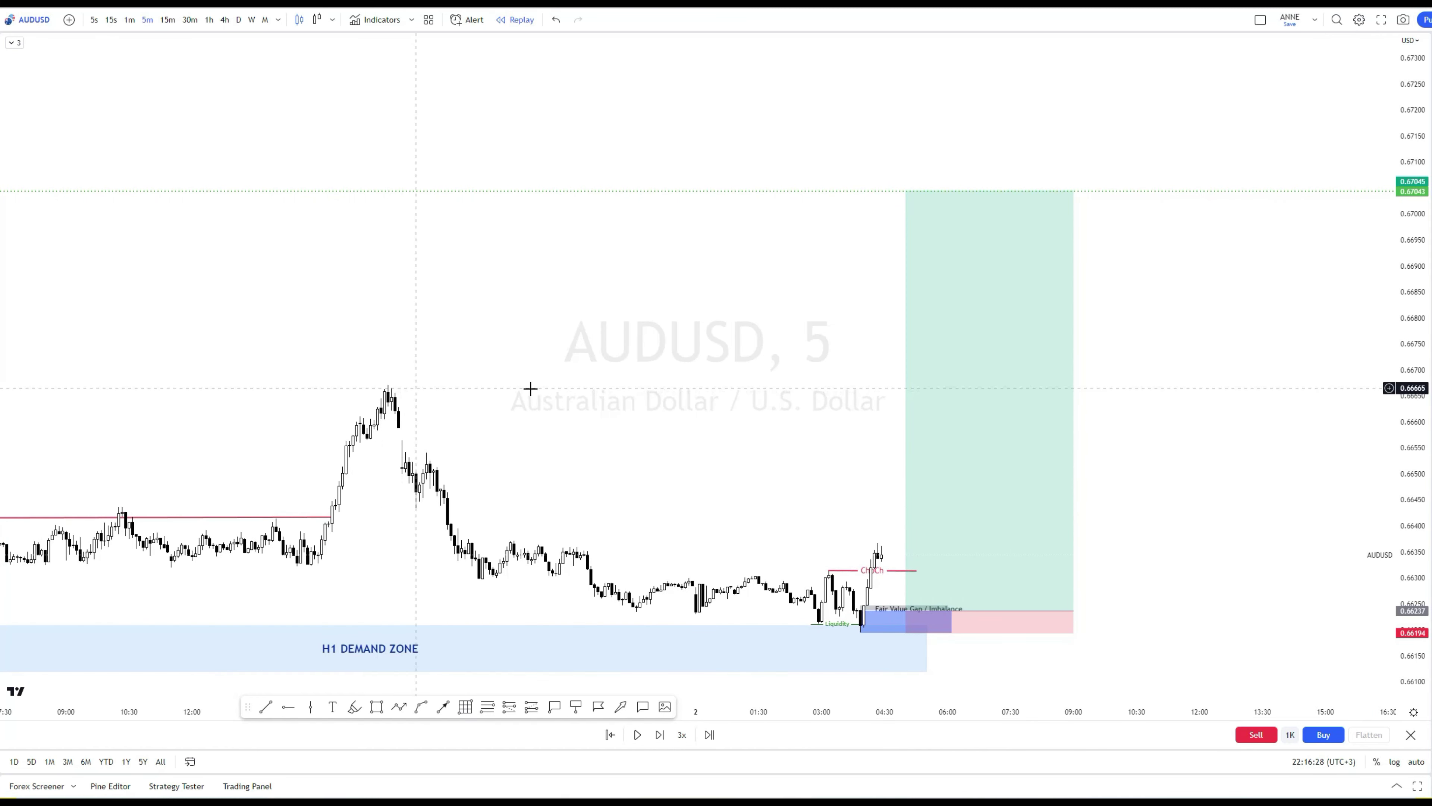
mouse_move(959, 528)
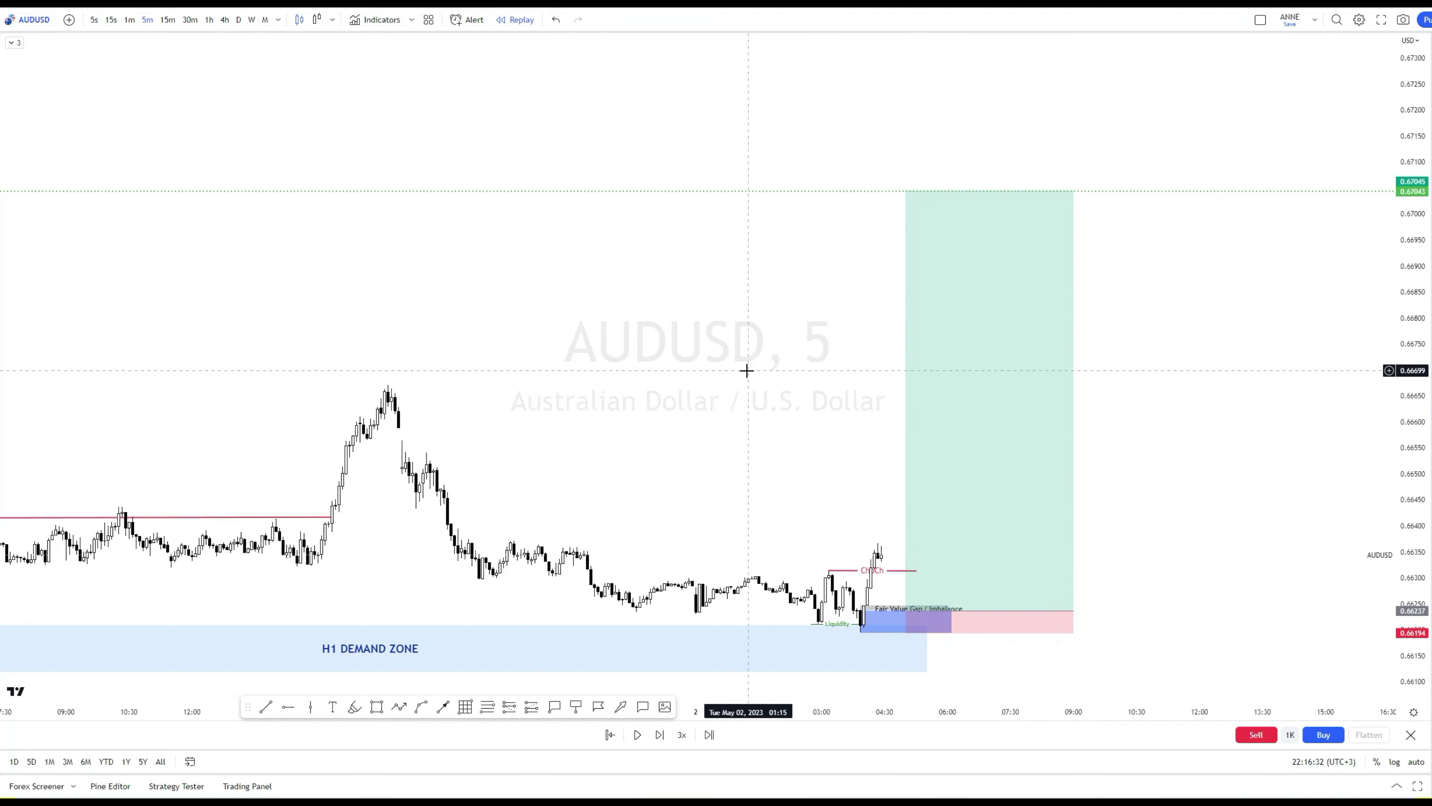
click(333, 706)
click(297, 253)
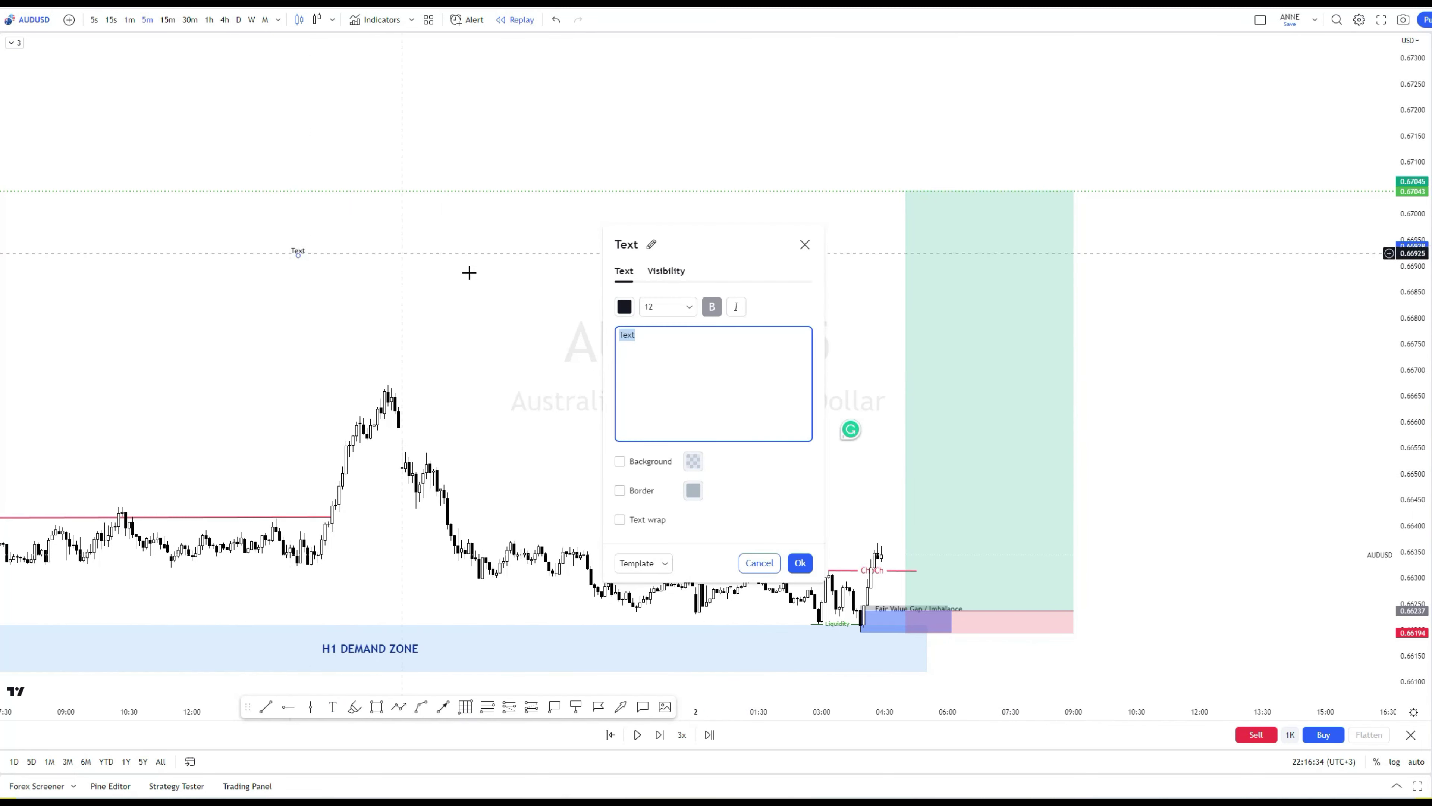
click(655, 563)
click(655, 765)
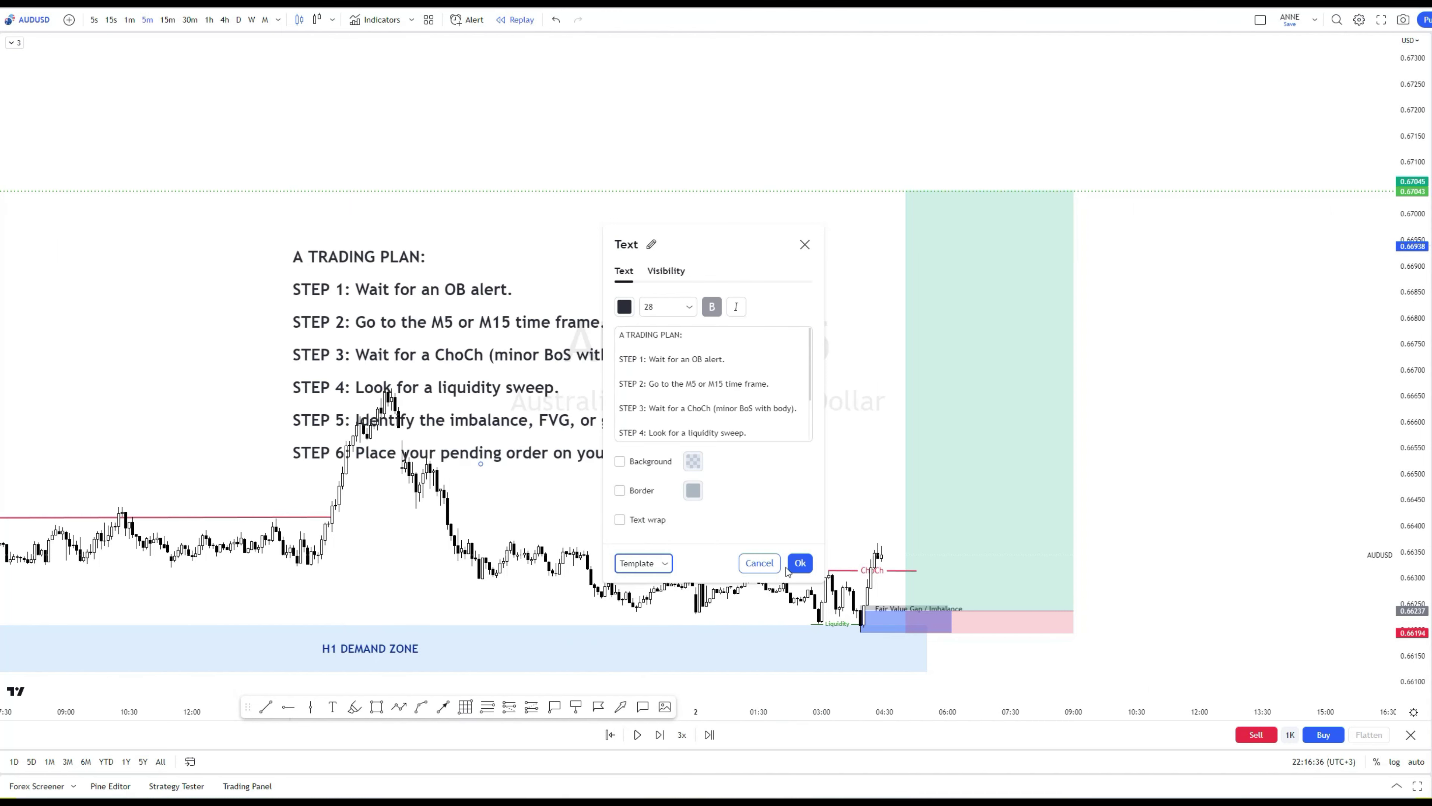
click(800, 563)
drag(560, 410, 402, 269)
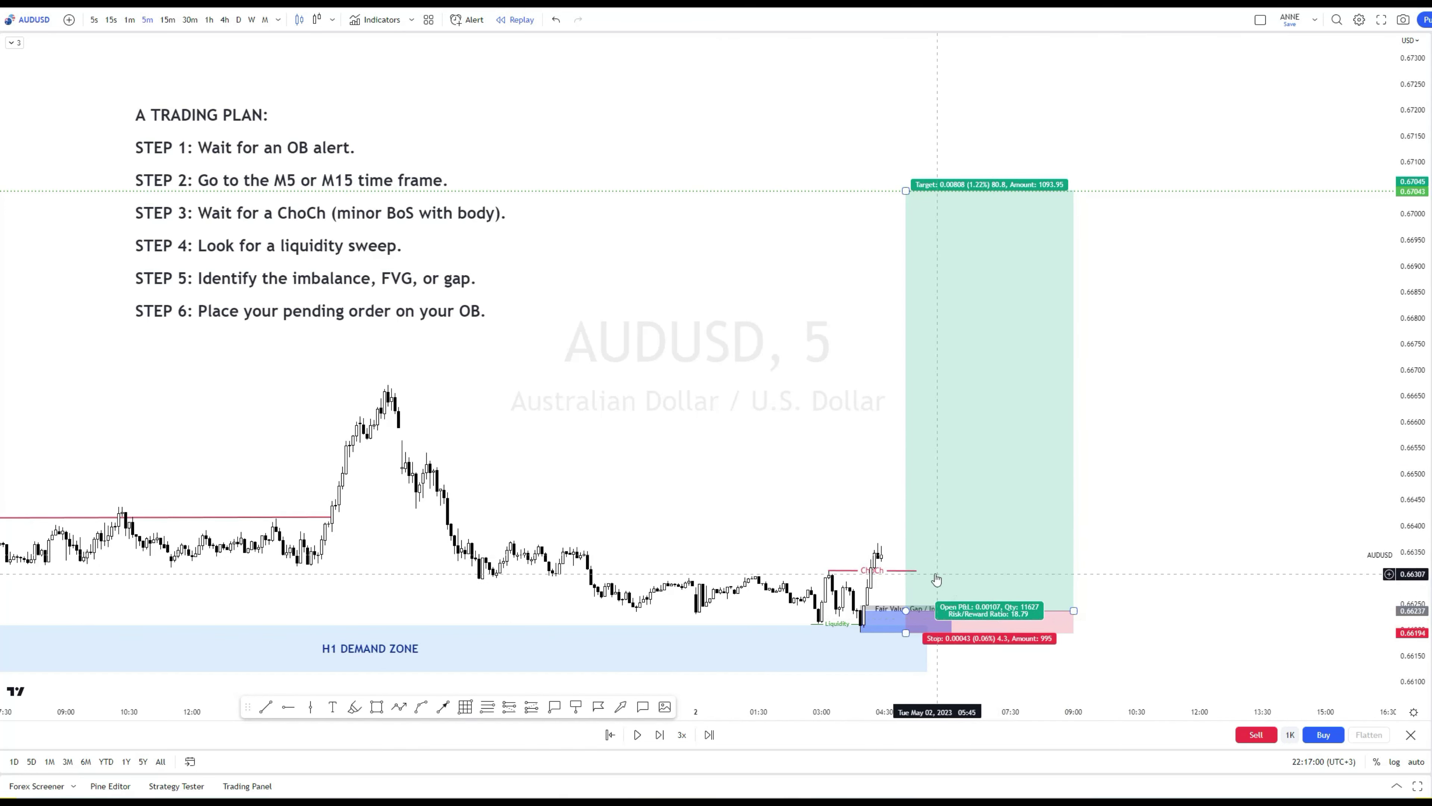
drag(916, 572, 951, 571)
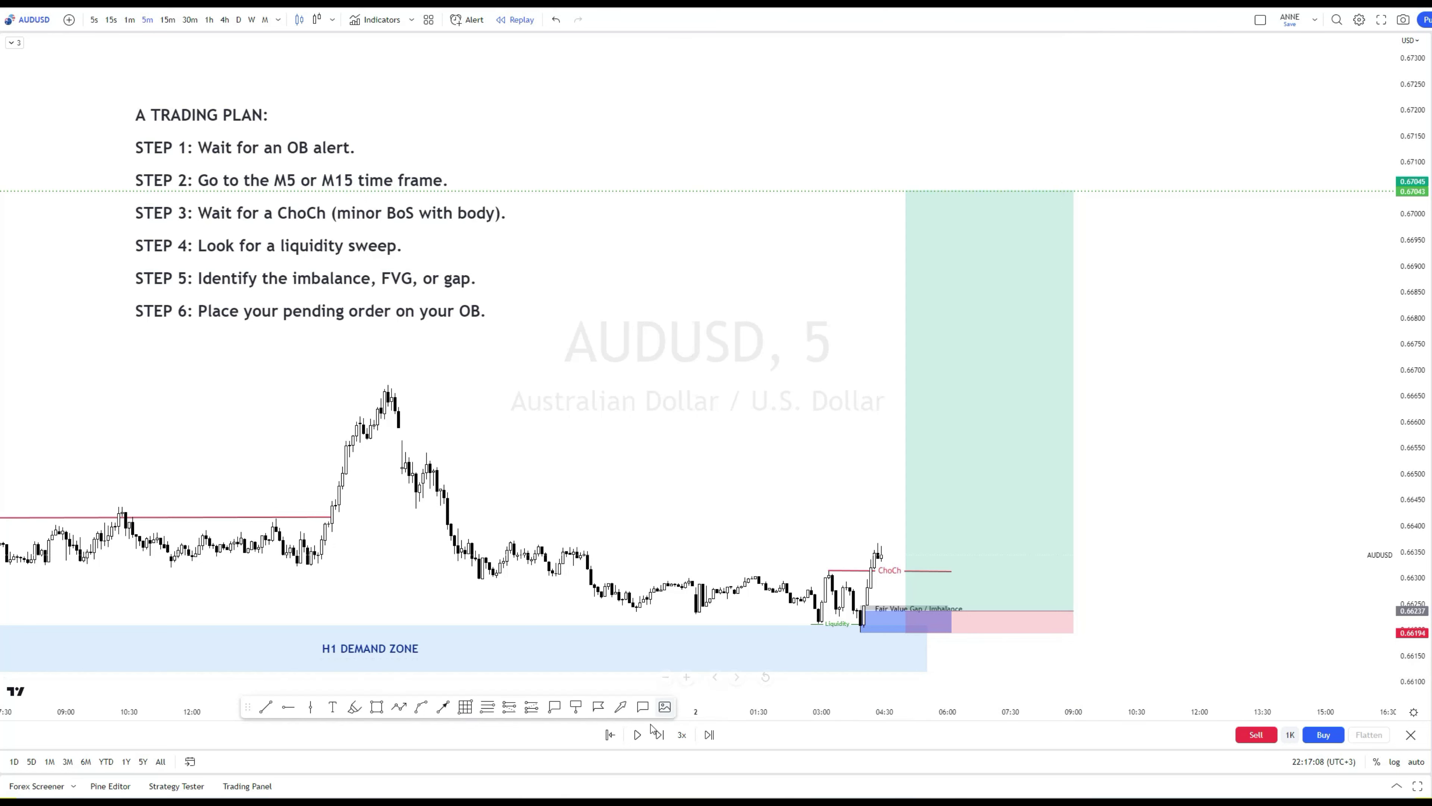
- Replay until price hits the 0.67045 target, then pan to show the plan text
click(637, 735)
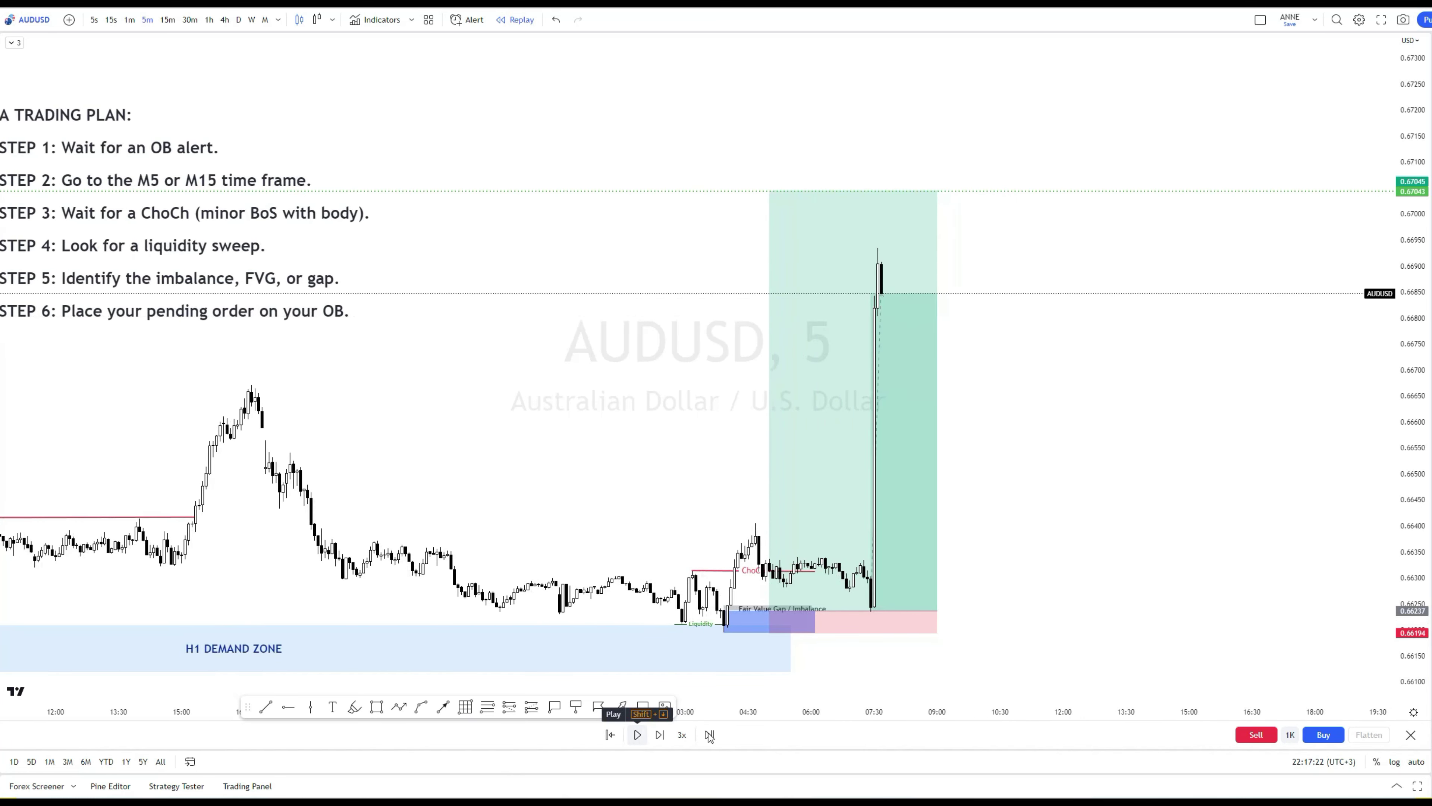
click(637, 734)
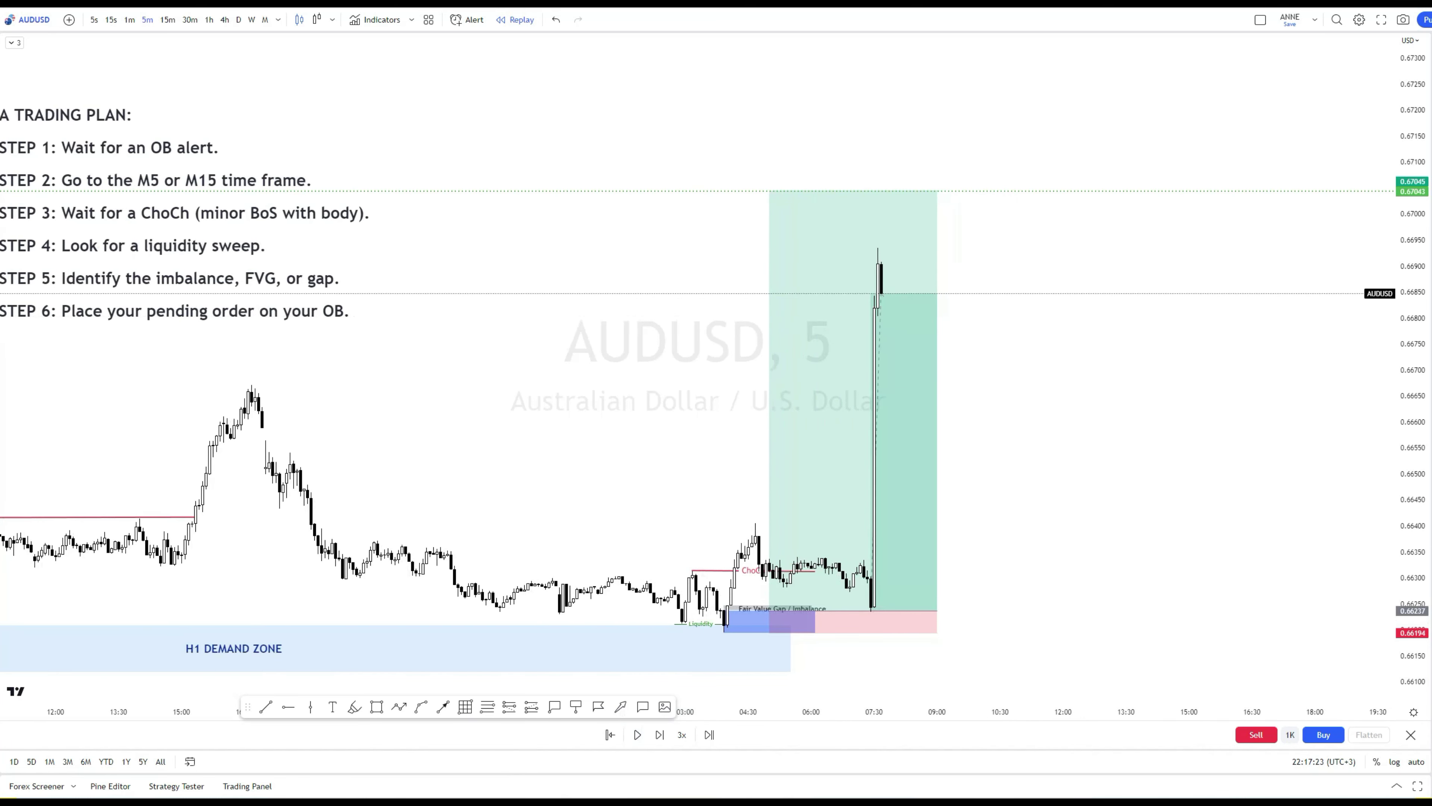
click(638, 735)
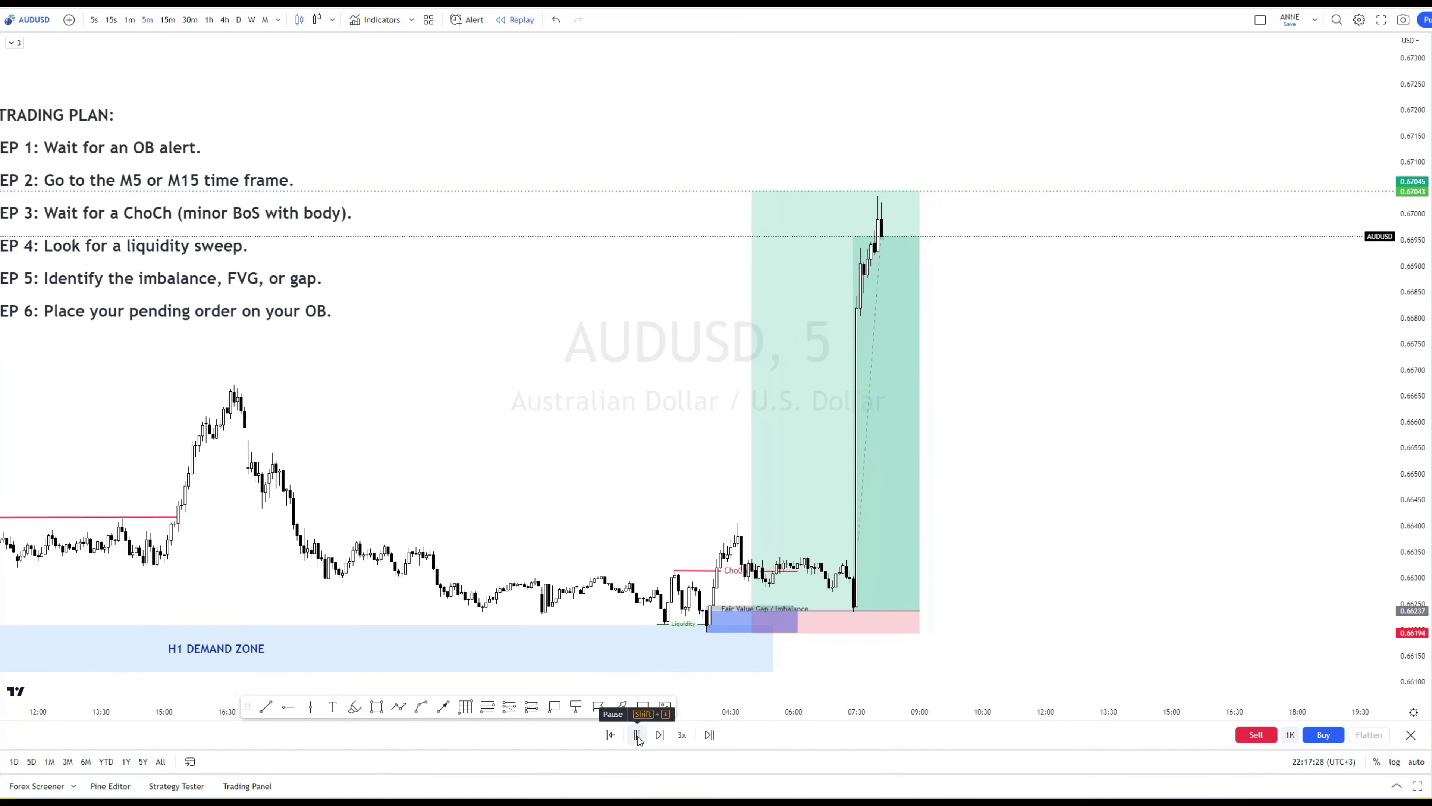
click(637, 734)
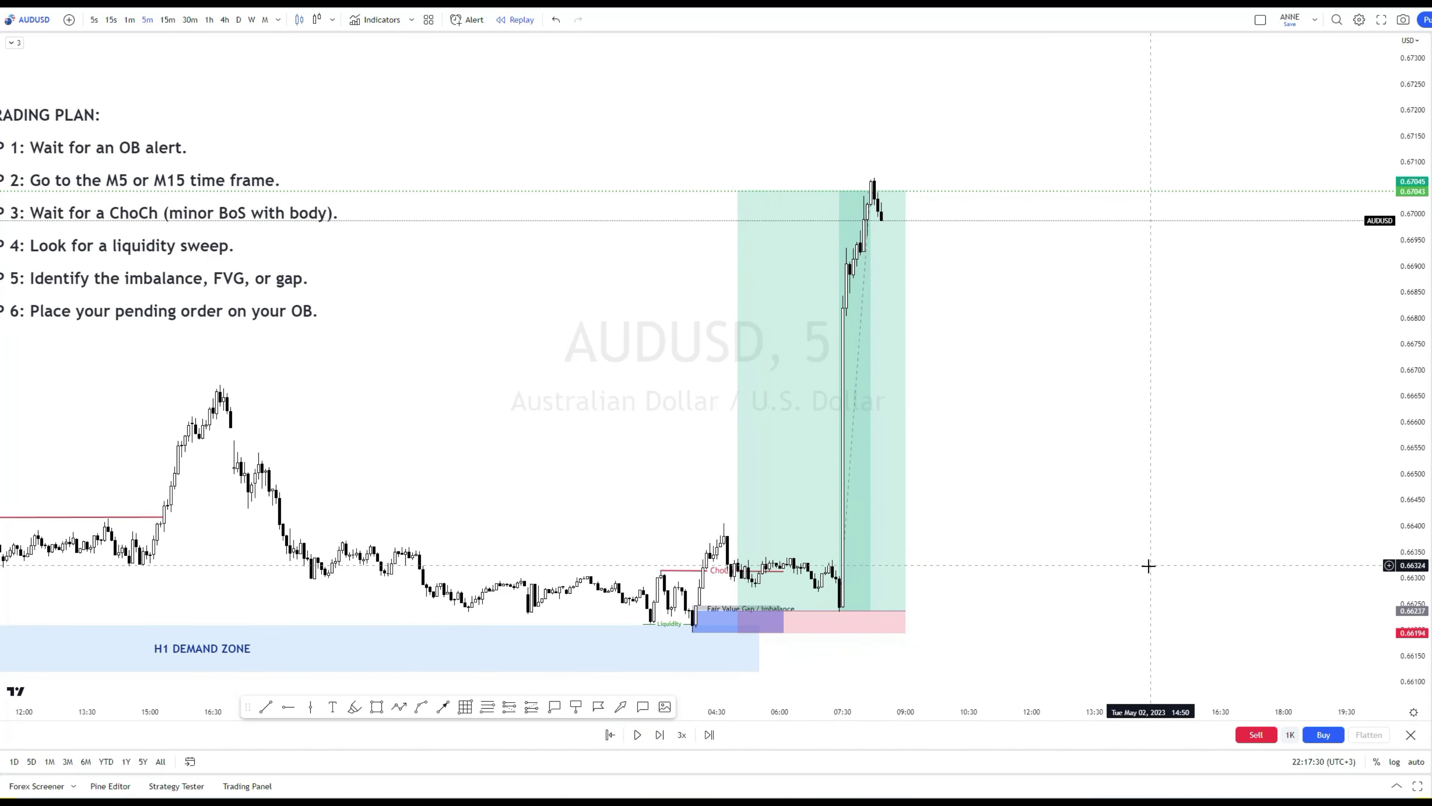
drag(943, 486, 1151, 485)
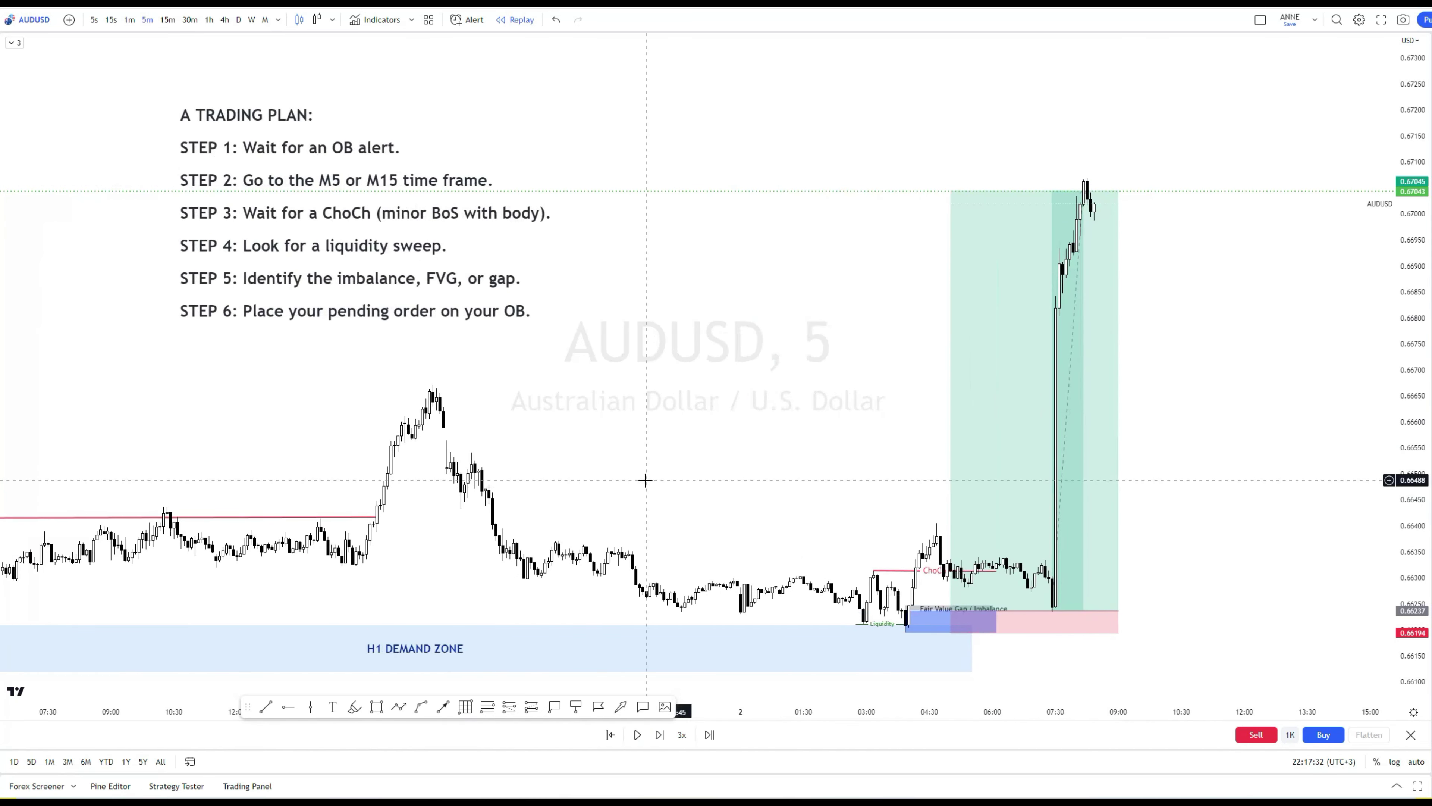
drag(654, 480, 778, 447)
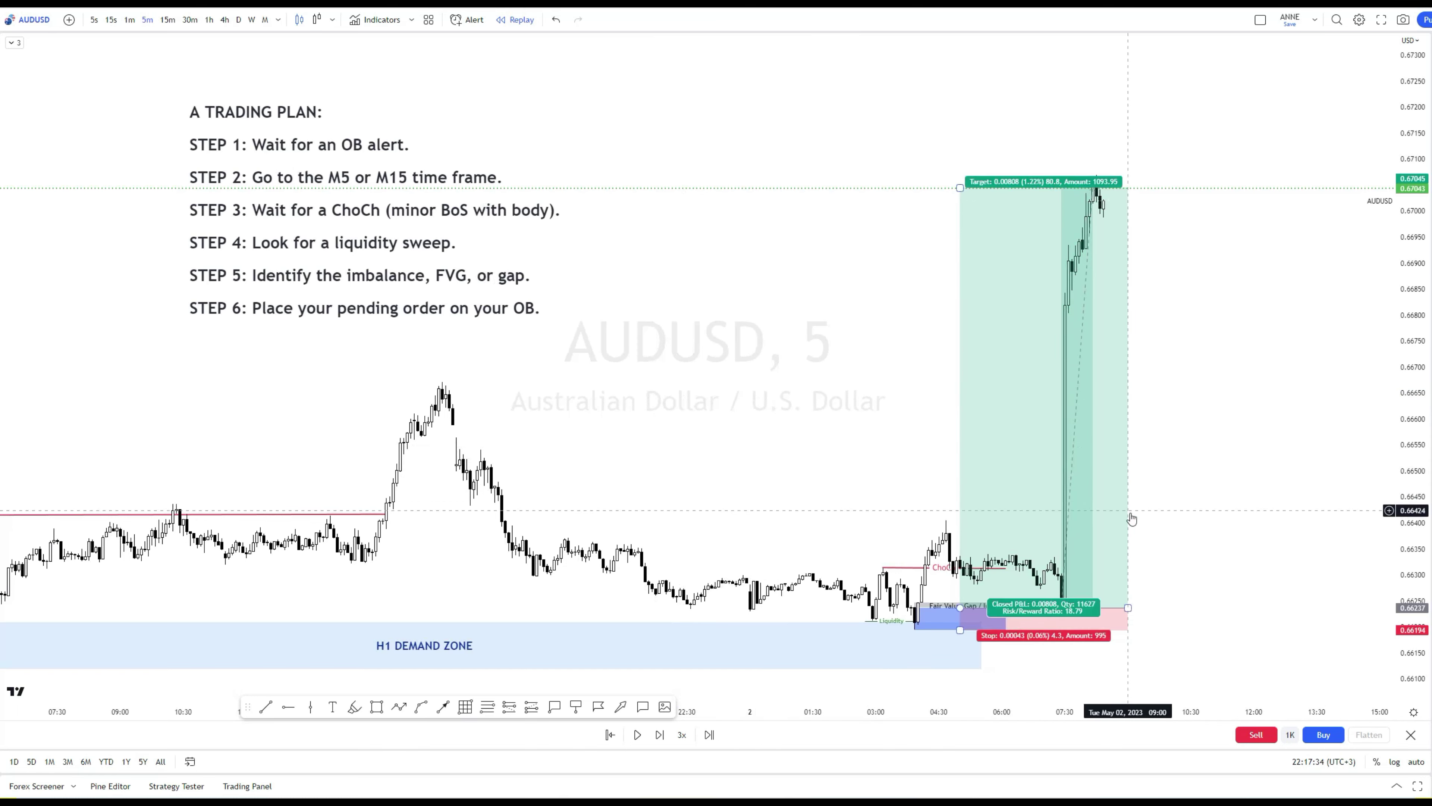